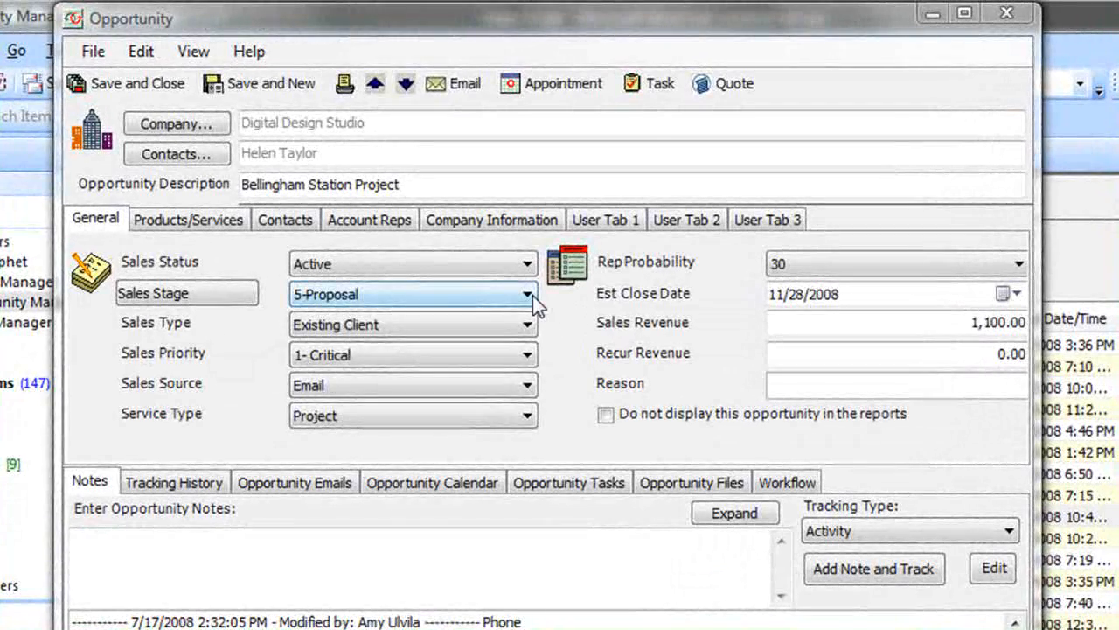
Step: Check the available options for the opportunity's Sales Stage and Sales Priority fields
{"action": "left_click", "coordinate": [527, 295]}
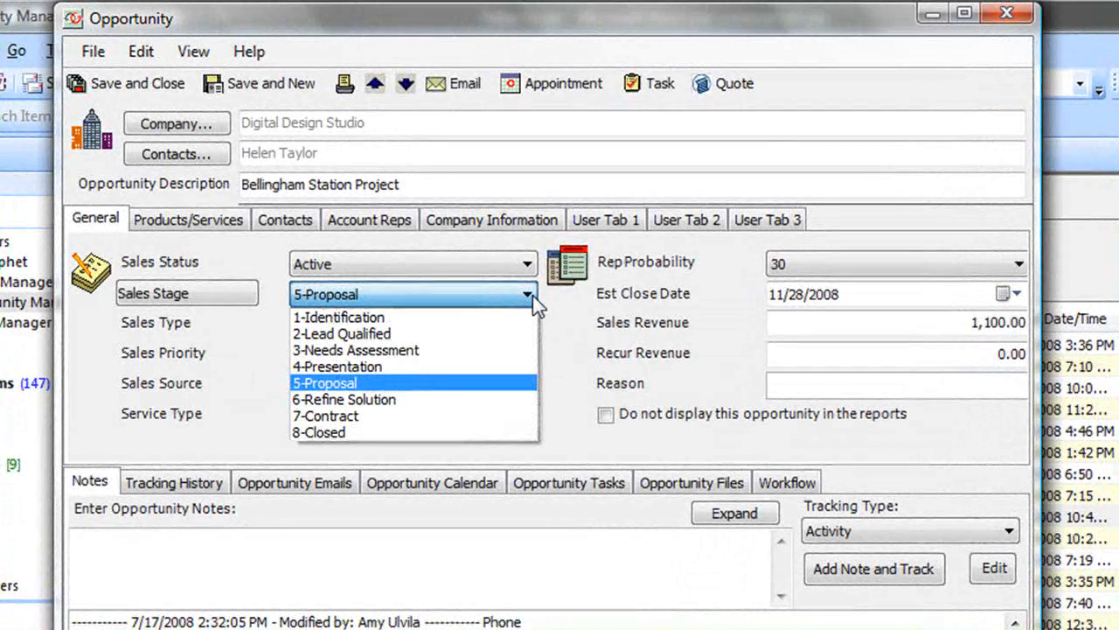
{"action": "left_click", "coordinate": [533, 295]}
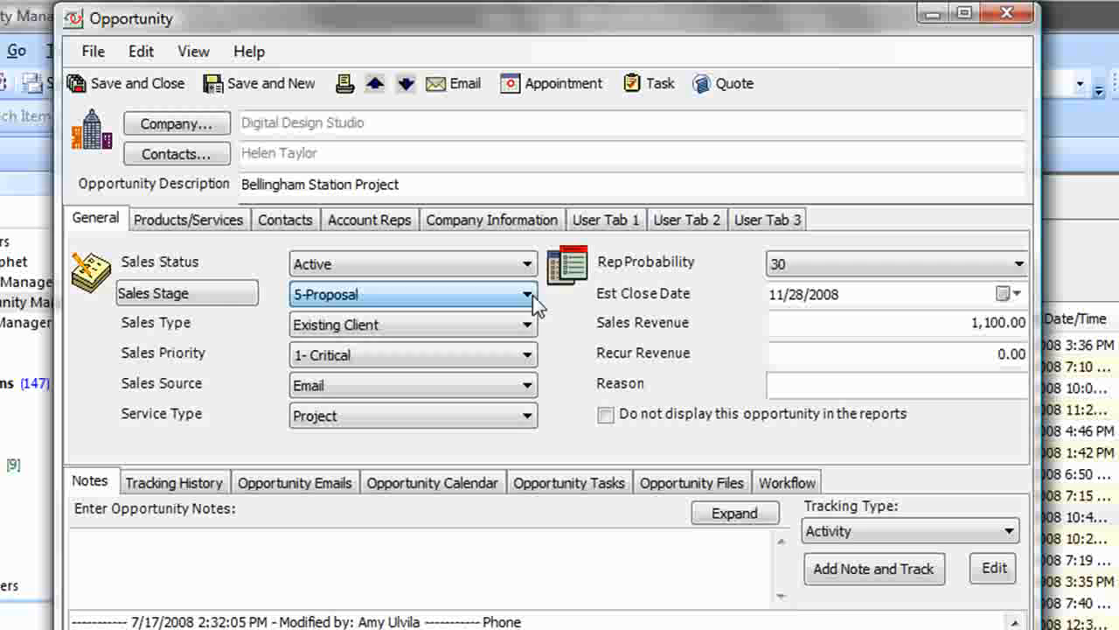
{"action": "left_click", "coordinate": [526, 356]}
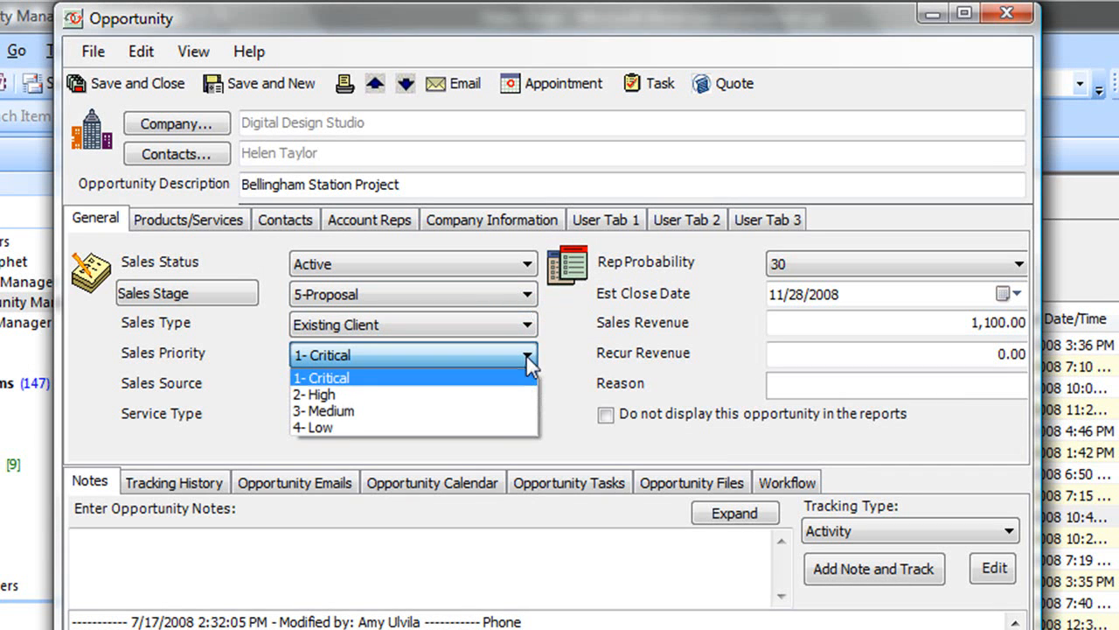
{"action": "left_click", "coordinate": [583, 350]}
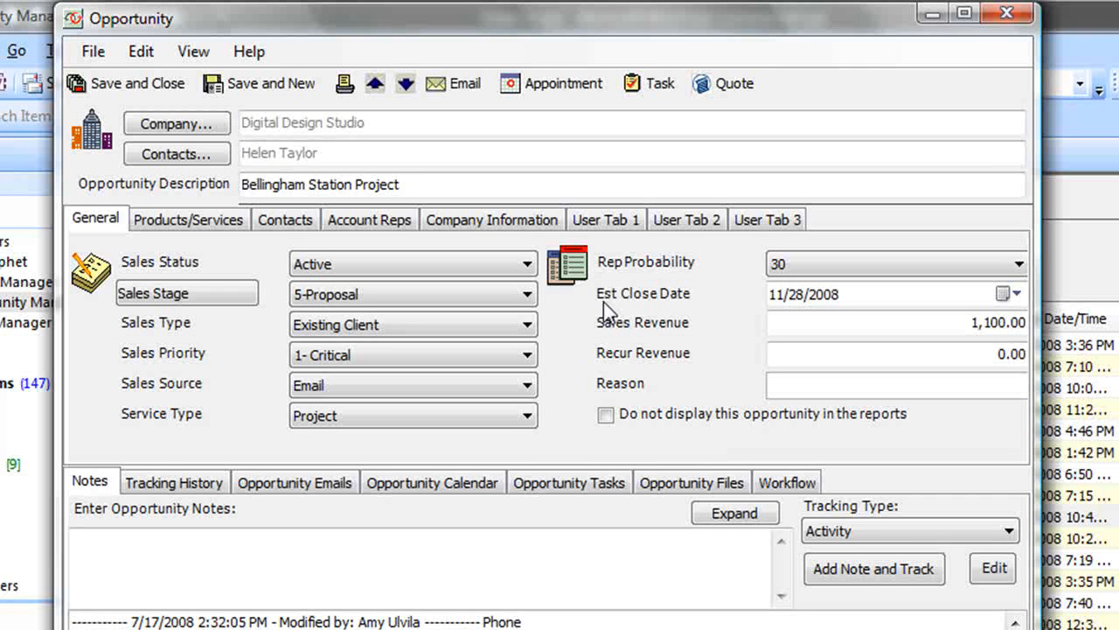
Step: View the custom fields of User Tab 2 and User Tab 3 in the opportunity, showing the expanded field list
{"action": "left_click", "coordinate": [665, 221]}
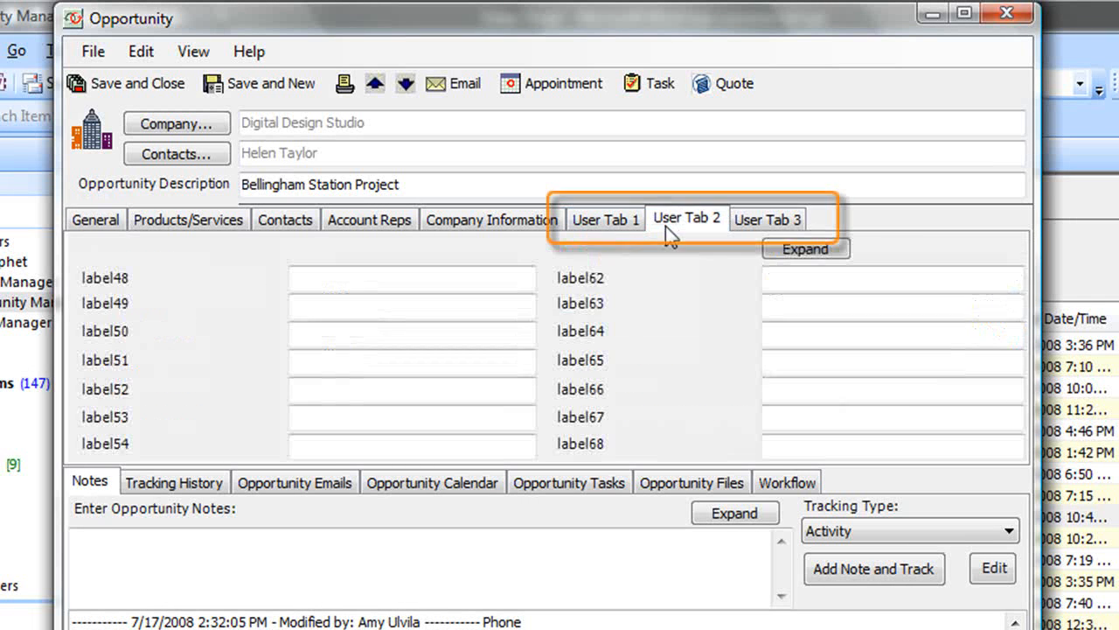
{"action": "left_click", "coordinate": [770, 220]}
{"action": "left_click", "coordinate": [806, 249]}
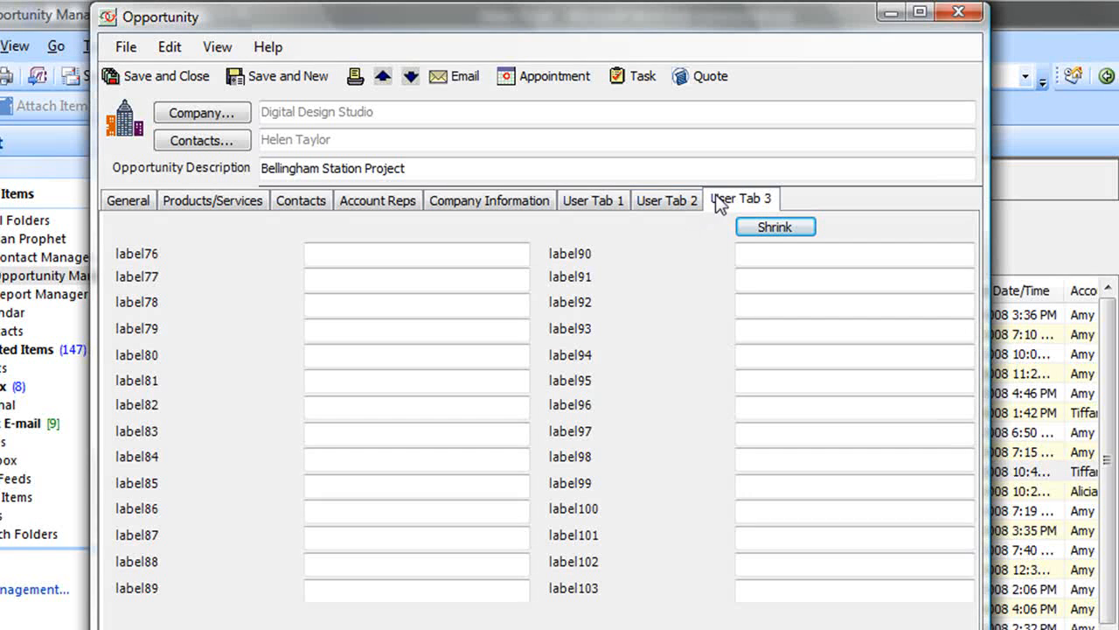
{"action": "left_click", "coordinate": [688, 206]}
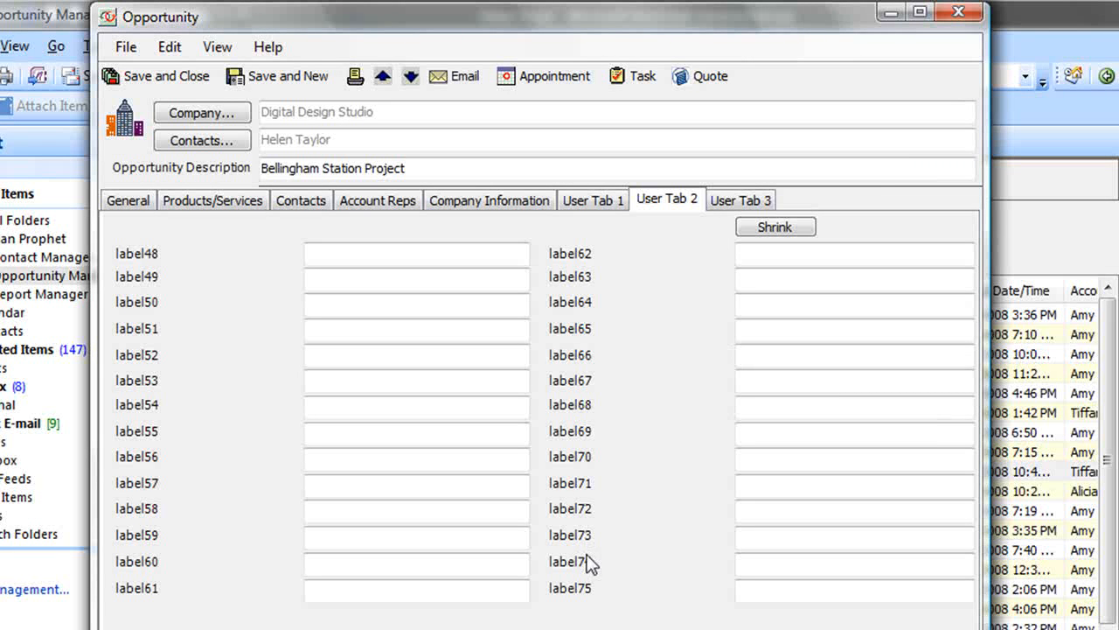
Step: Review the general Sales Stage, Sales Type, Sales Source and Service Type options of the opportunity
{"action": "left_click", "coordinate": [142, 204]}
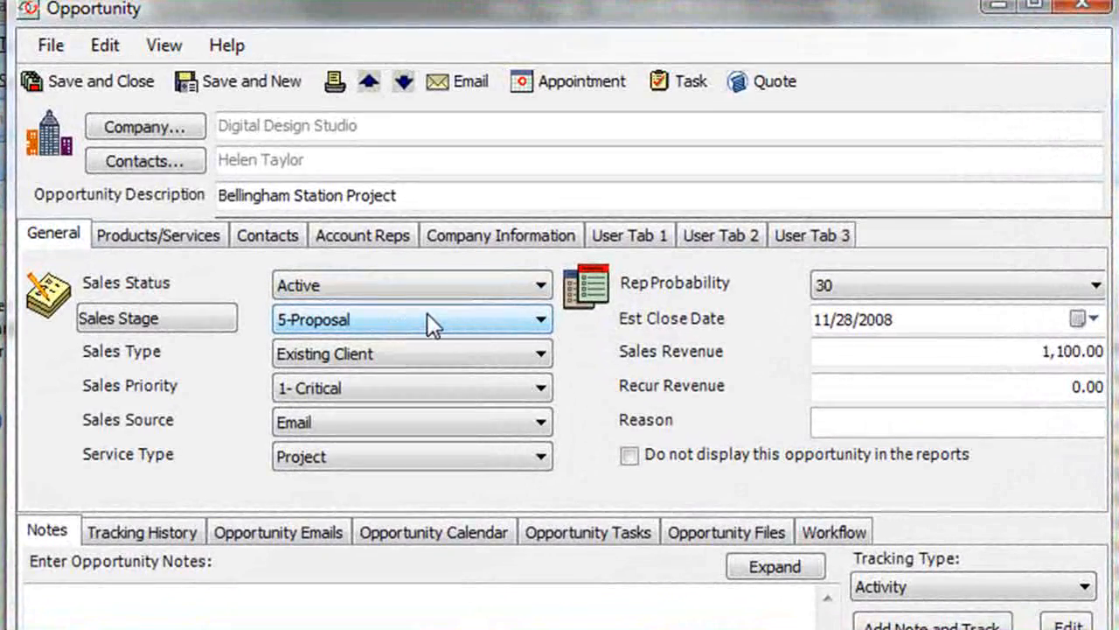
{"action": "left_click", "coordinate": [432, 317]}
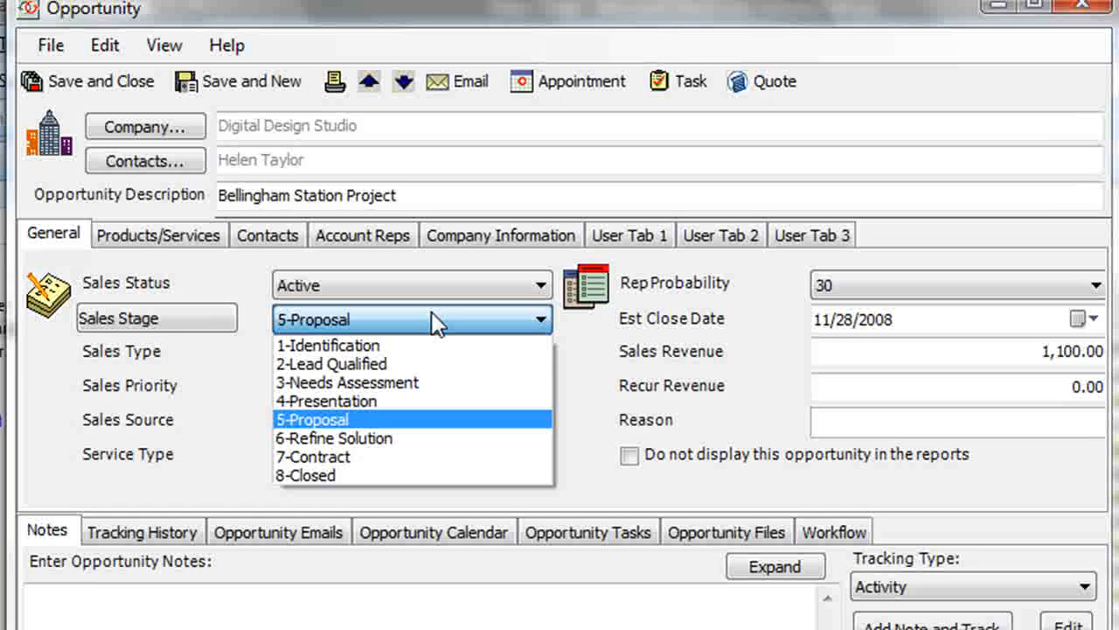
{"action": "left_click", "coordinate": [433, 320]}
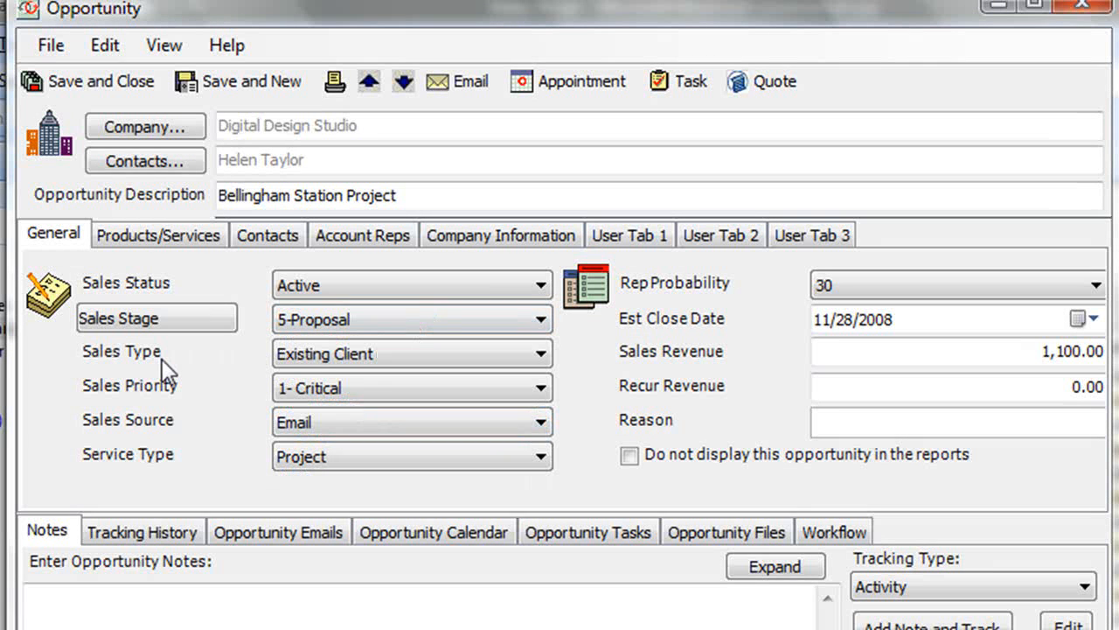
{"action": "left_click", "coordinate": [394, 353]}
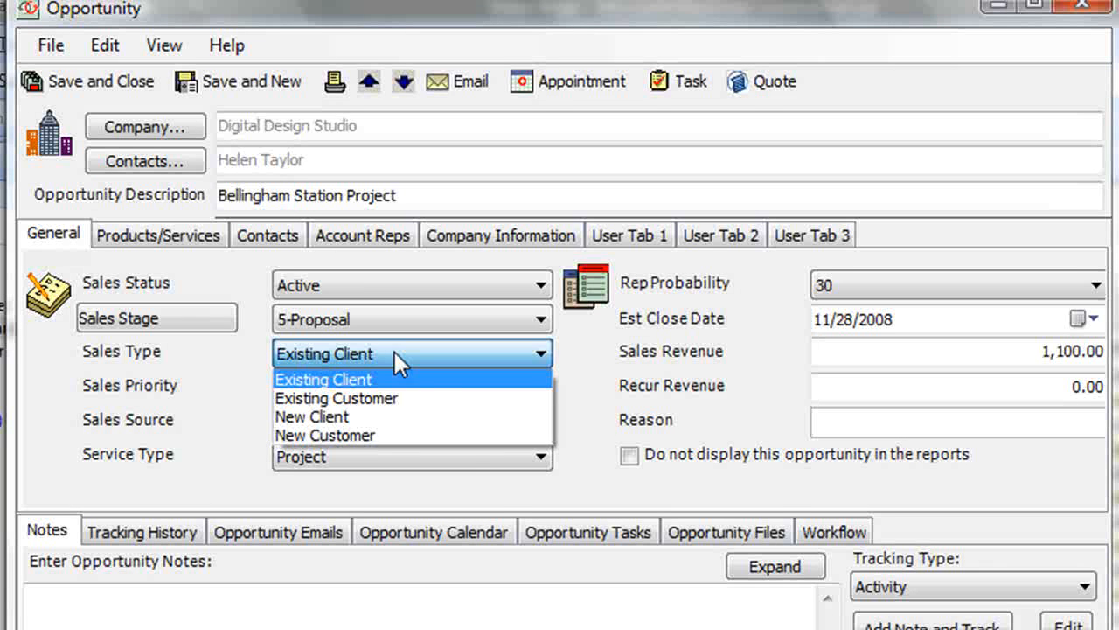
{"action": "left_click", "coordinate": [395, 351]}
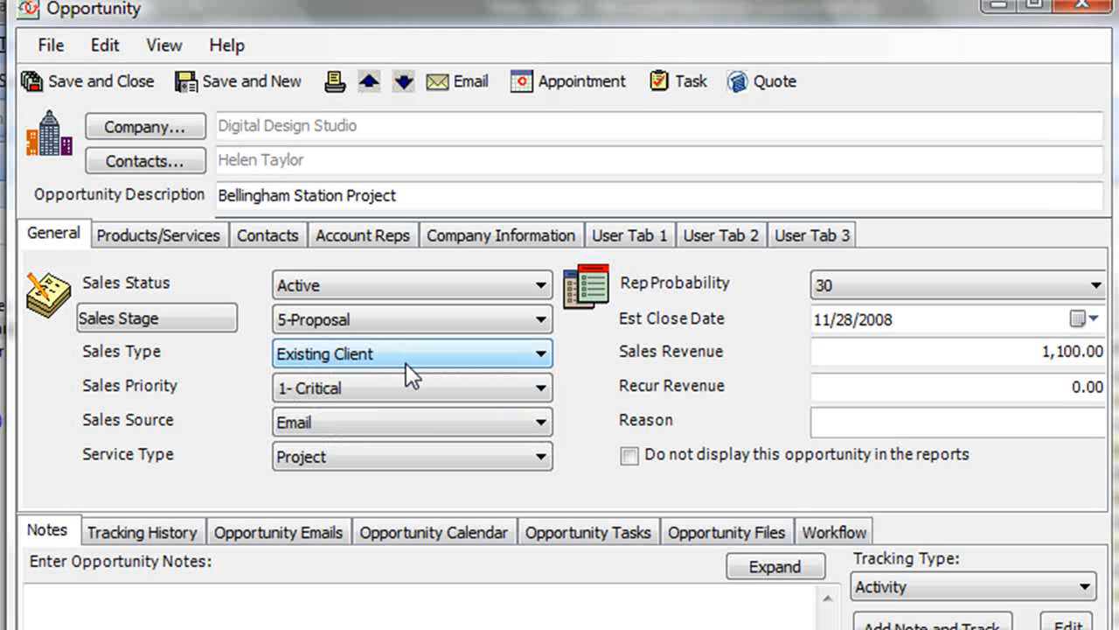
{"action": "left_click", "coordinate": [415, 425]}
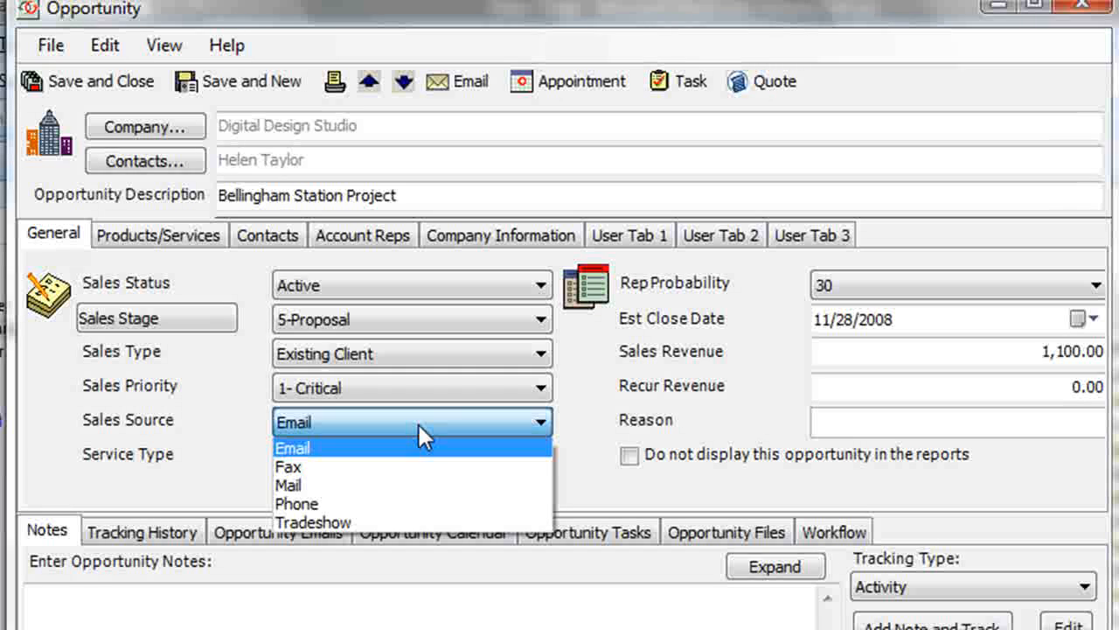
{"action": "left_click", "coordinate": [418, 421]}
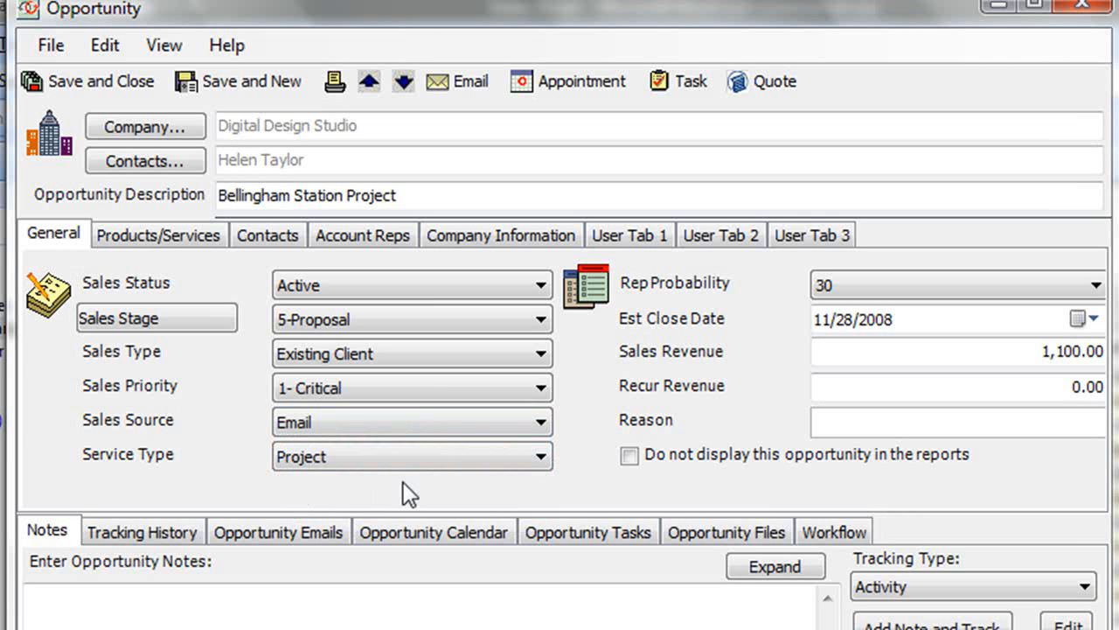
{"action": "left_click", "coordinate": [539, 456]}
{"action": "left_click", "coordinate": [540, 456]}
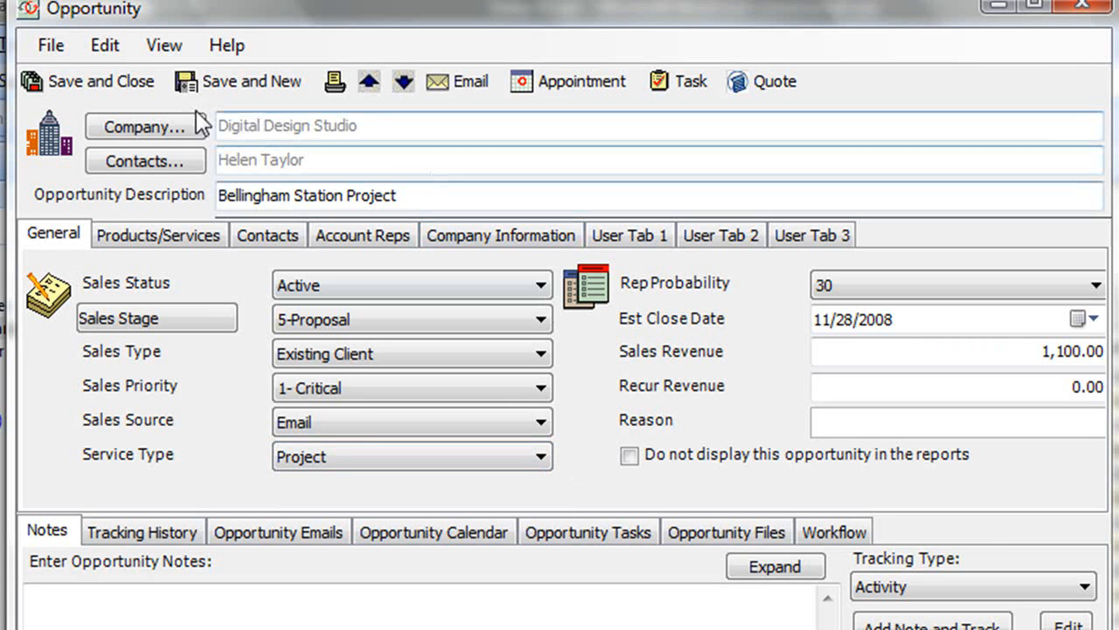
Step: Save and close the opportunity, and open the configuration of the opportunity window
{"action": "left_click", "coordinate": [153, 91]}
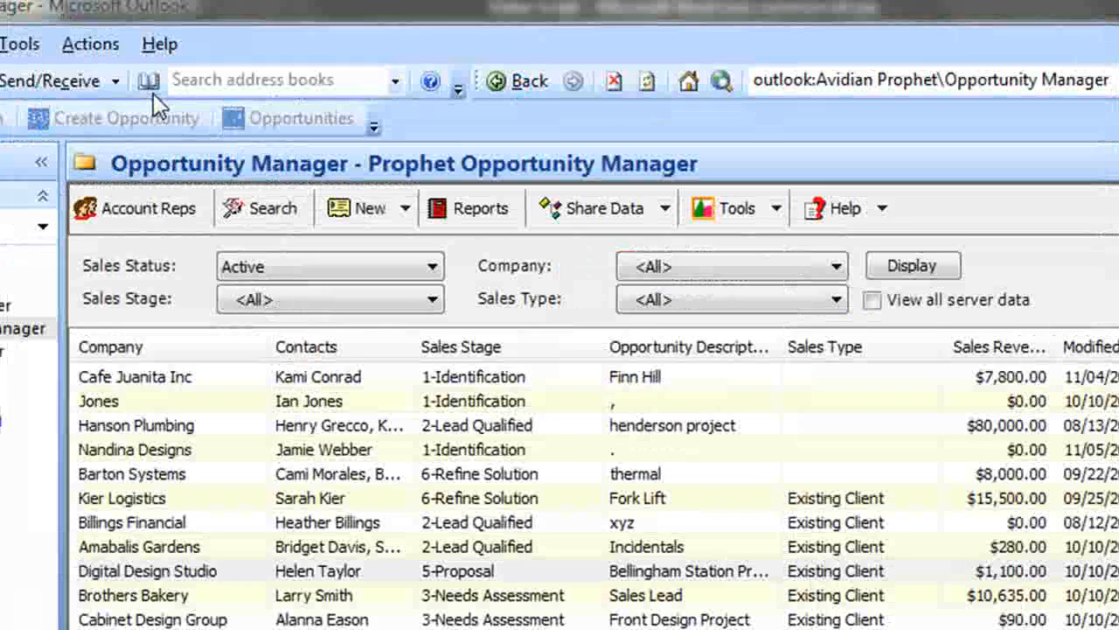
{"action": "left_click", "coordinate": [776, 208]}
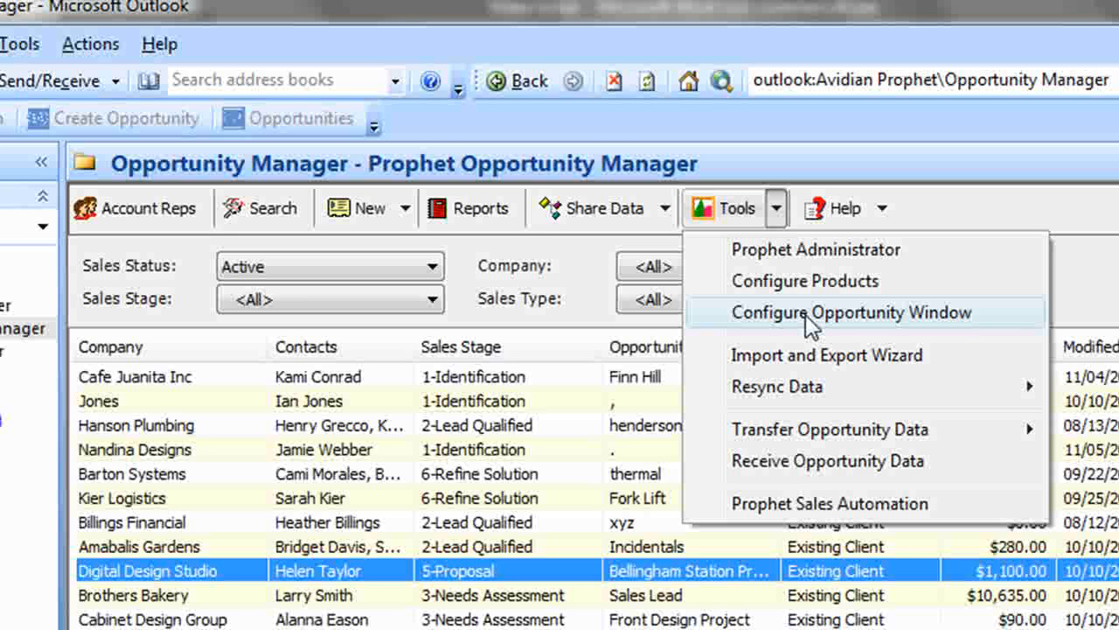
{"action": "left_click", "coordinate": [805, 314]}
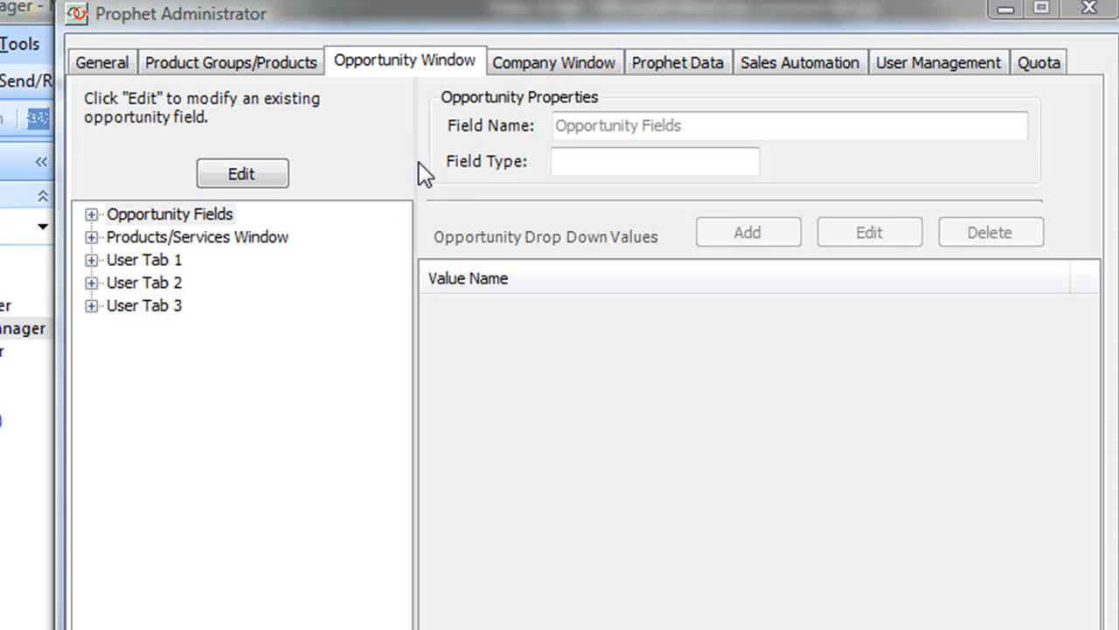
Step: Rename the Sales Revenue opportunity field as Est Revenue
{"action": "left_click", "coordinate": [91, 214]}
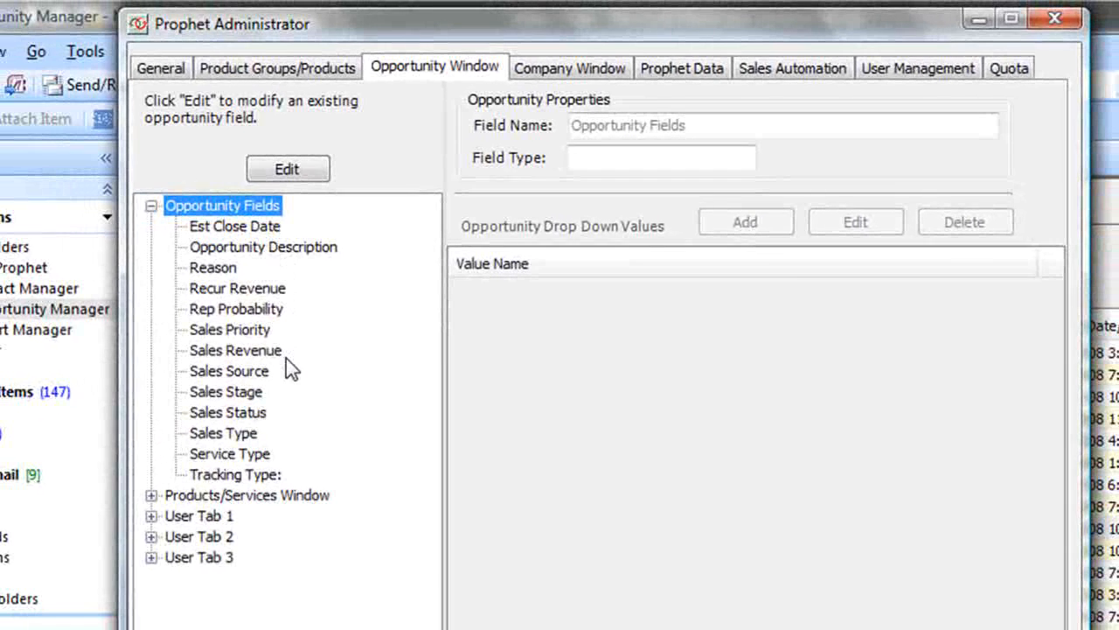
{"action": "left_click", "coordinate": [268, 358]}
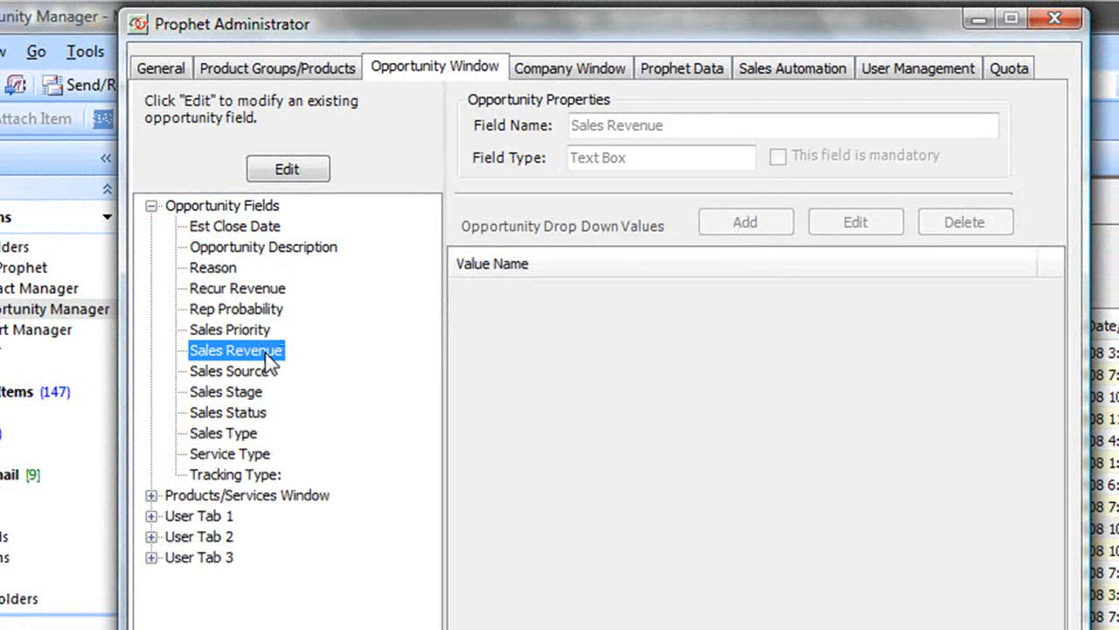
{"action": "double_click", "coordinate": [268, 359]}
{"action": "type", "text": "Est"}
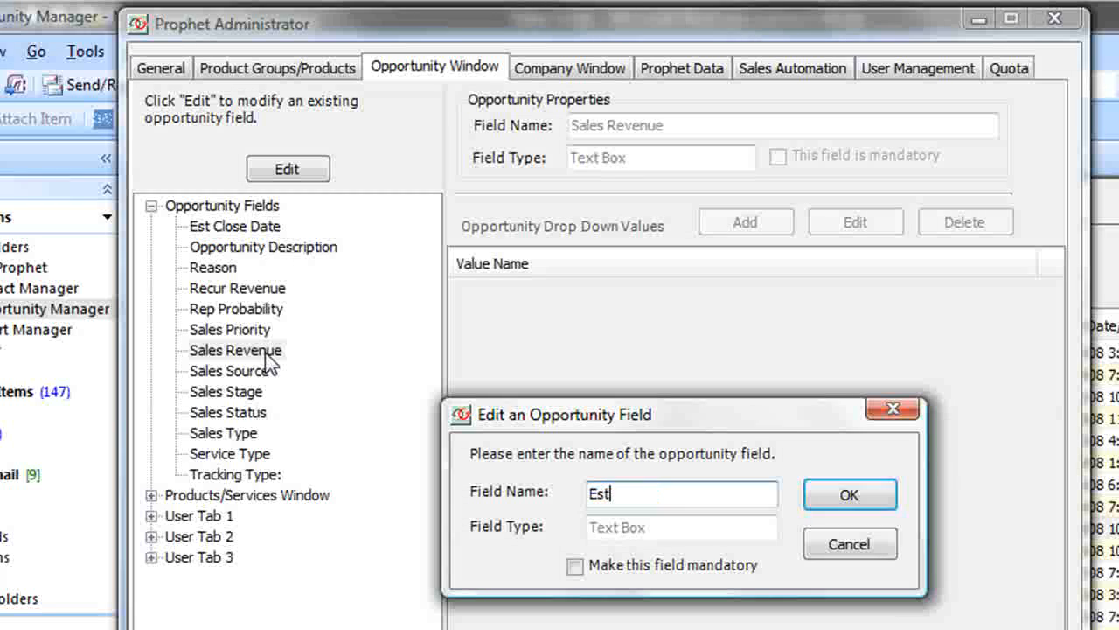
{"action": "type", "text": " Revenue"}
{"action": "left_click", "coordinate": [849, 495]}
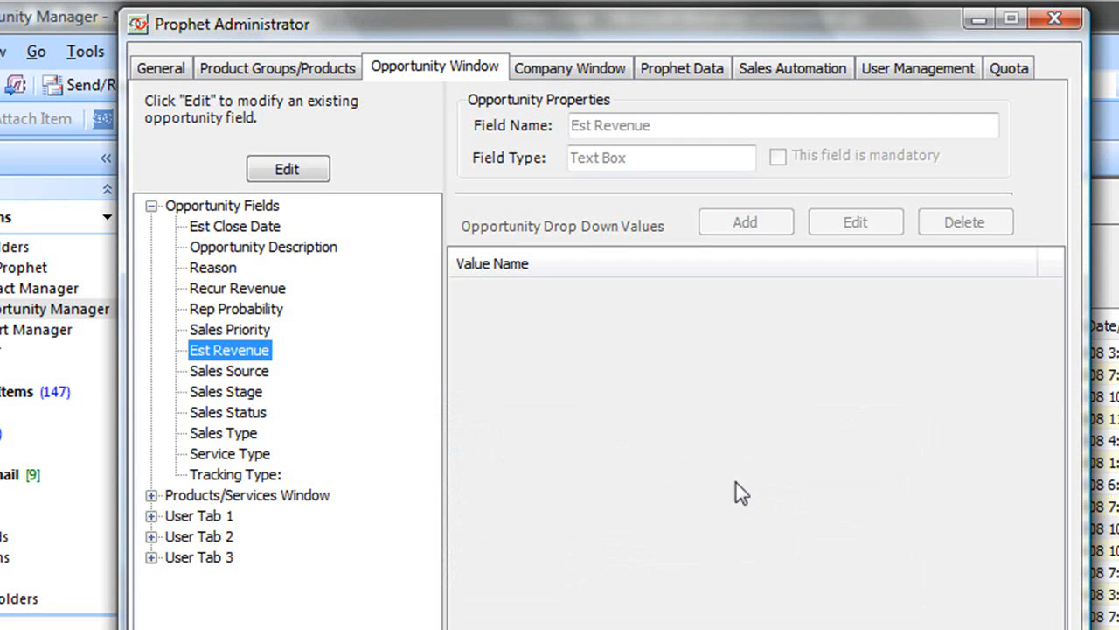
Step: Rename the Sales Stage value 1-Identification as 1-New Lead
{"action": "left_click", "coordinate": [255, 392]}
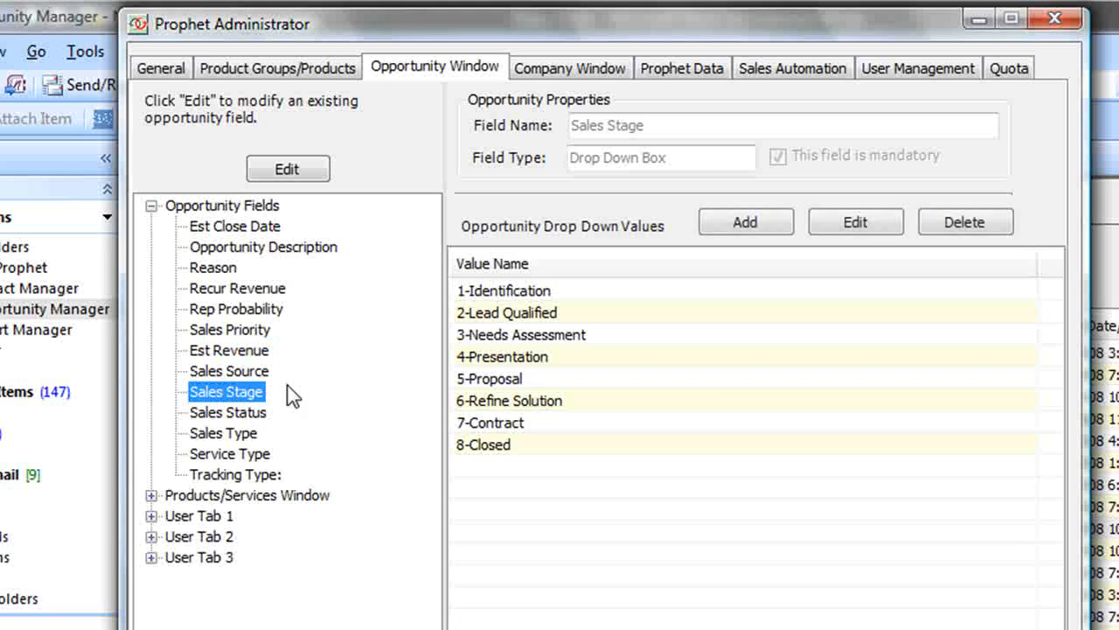
{"action": "left_click", "coordinate": [525, 290]}
{"action": "double_click", "coordinate": [550, 293]}
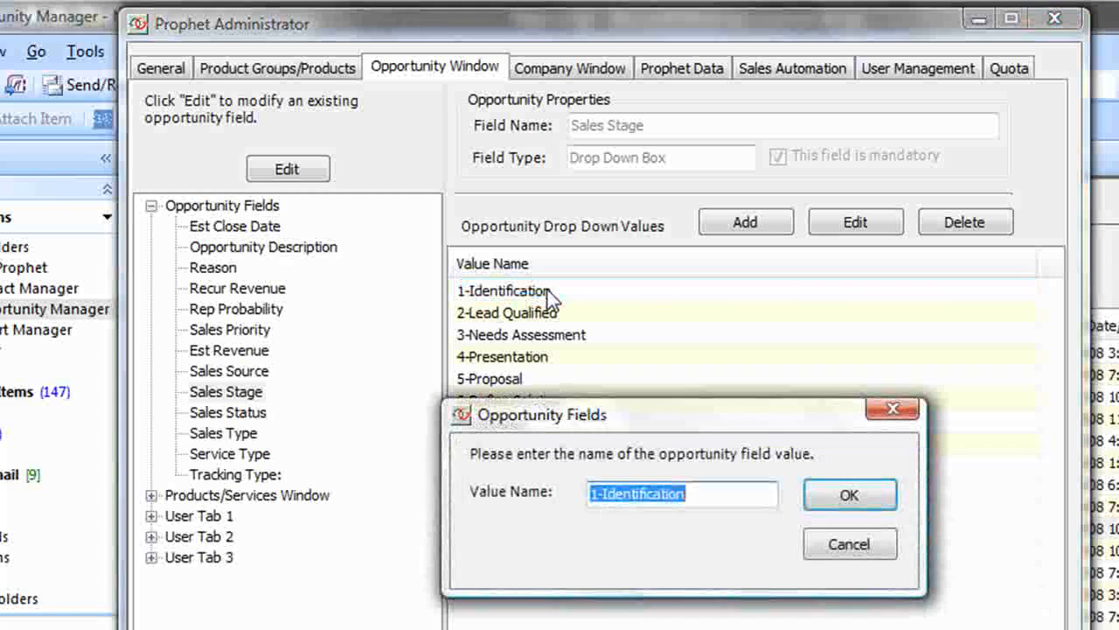
{"action": "left_click_drag", "start_coordinate": [705, 493], "coordinate": [603, 497]}
{"action": "type", "text": "New Lead"}
{"action": "key", "text": "Return"}
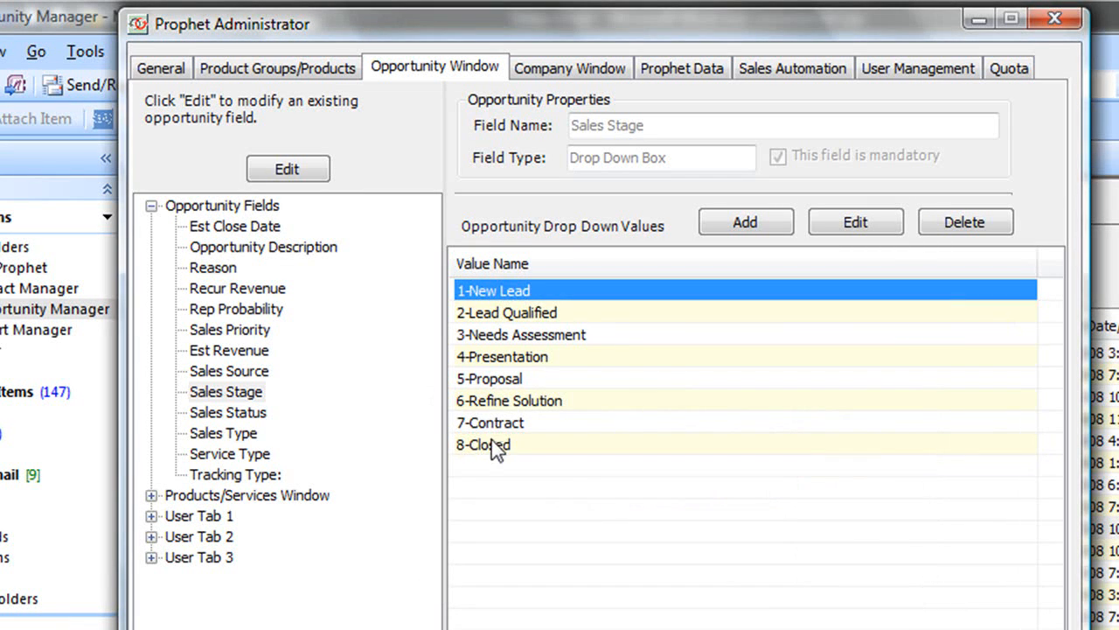
Step: Delete the value 8-Closed from the Sales Stage field
{"action": "left_click", "coordinate": [494, 445]}
{"action": "left_click", "coordinate": [964, 222]}
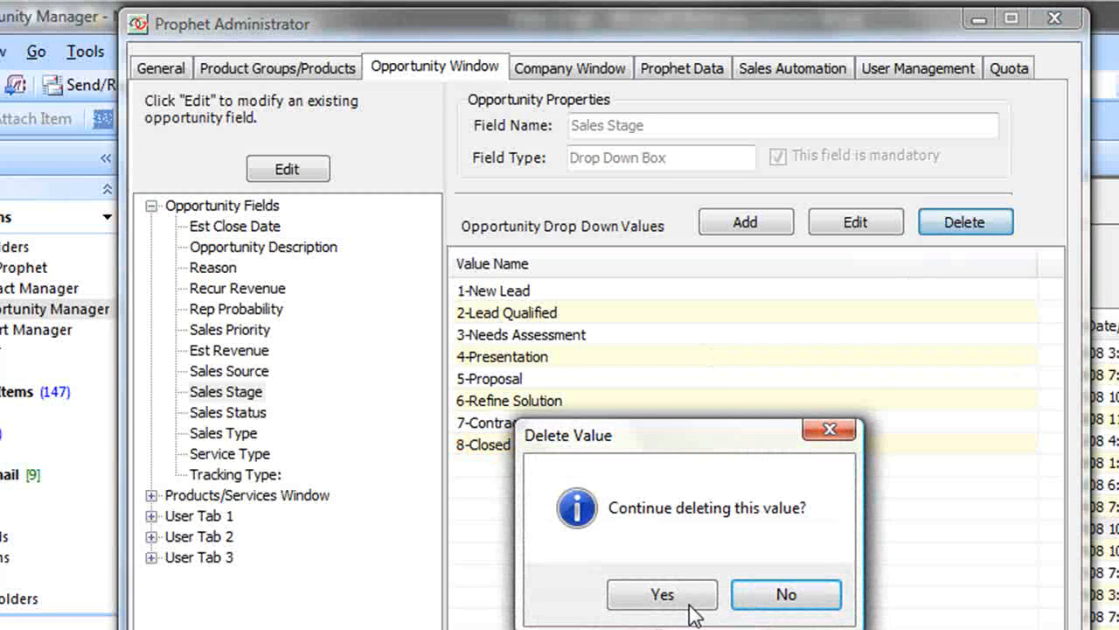
{"action": "left_click", "coordinate": [691, 607]}
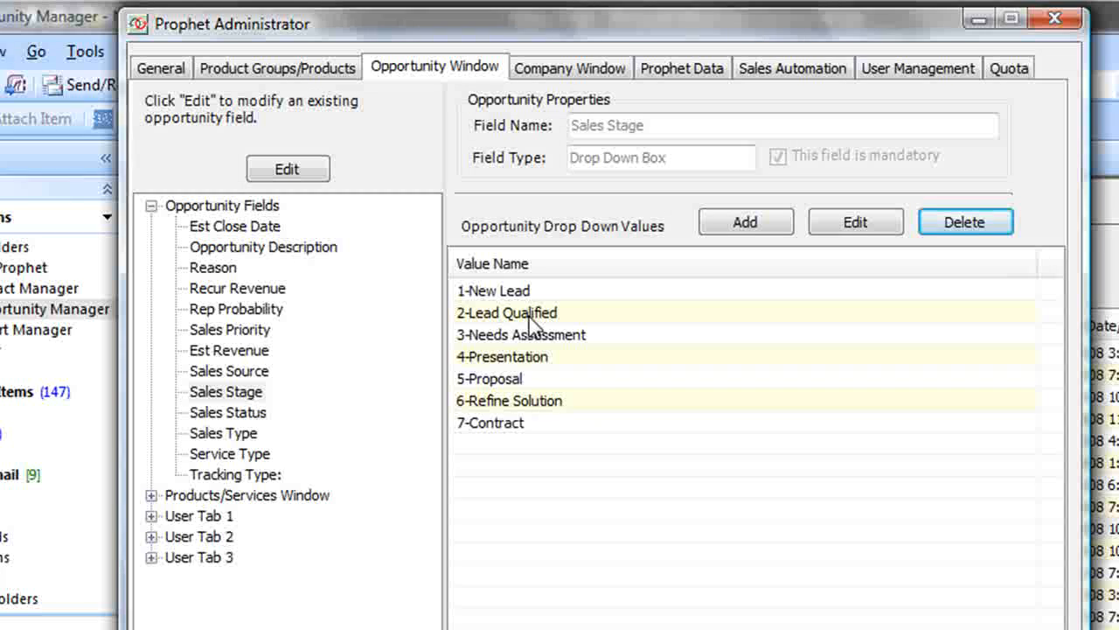
Step: Rename the Sales Type opportunity field as Industry
{"action": "double_click", "coordinate": [224, 433]}
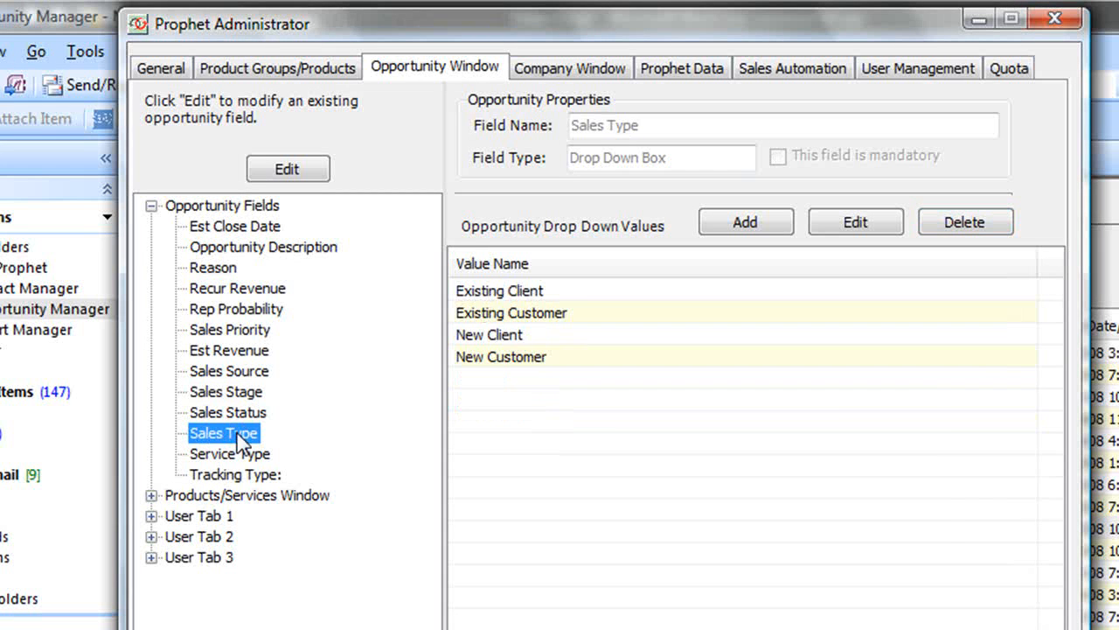
{"action": "type", "text": "Industry"}
{"action": "key", "text": "BackSpace"}
{"action": "type", "text": "ry"}
{"action": "key", "text": "Return"}
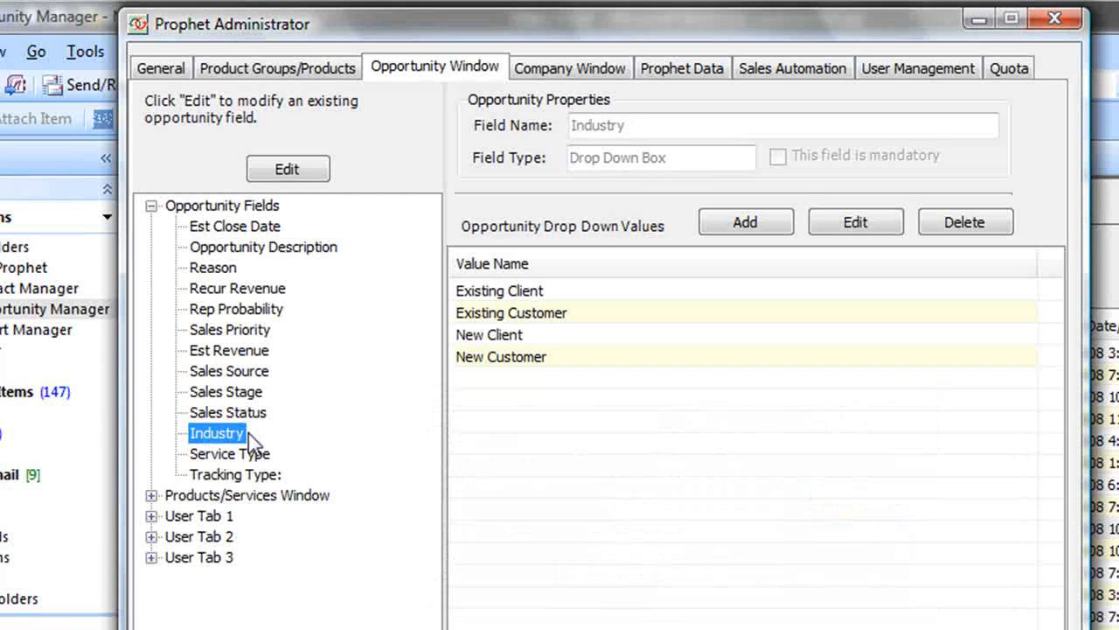
Step: Rename the Industry field's values Existing Client and Existing Customer as Education and Finance
{"action": "double_click", "coordinate": [500, 290]}
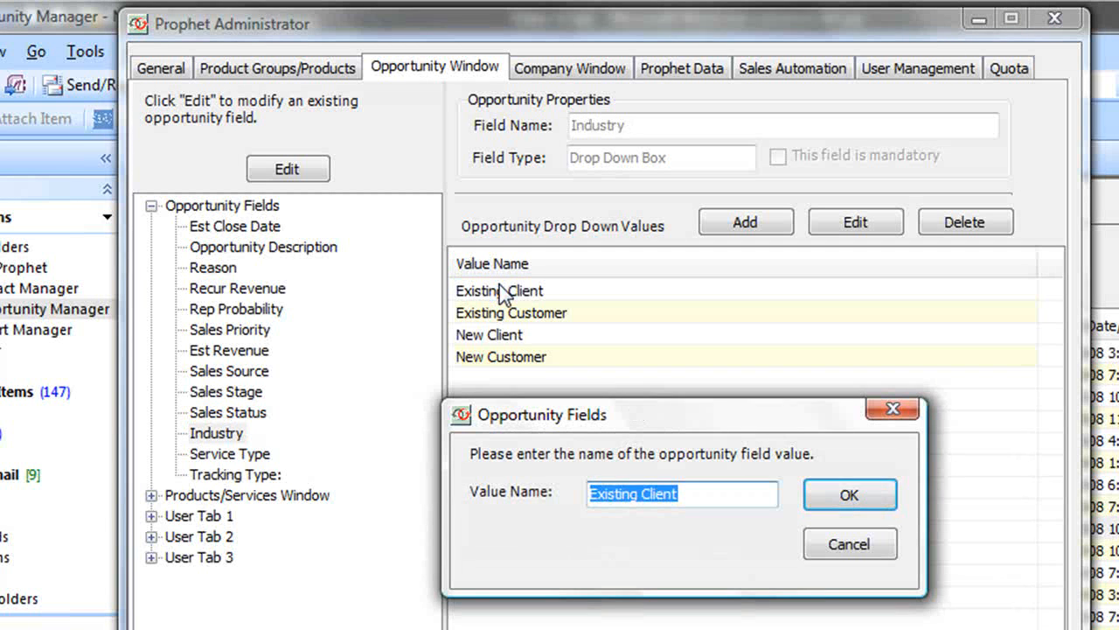
{"action": "type", "text": "Education"}
{"action": "key", "text": "Return"}
{"action": "double_click", "coordinate": [536, 314]}
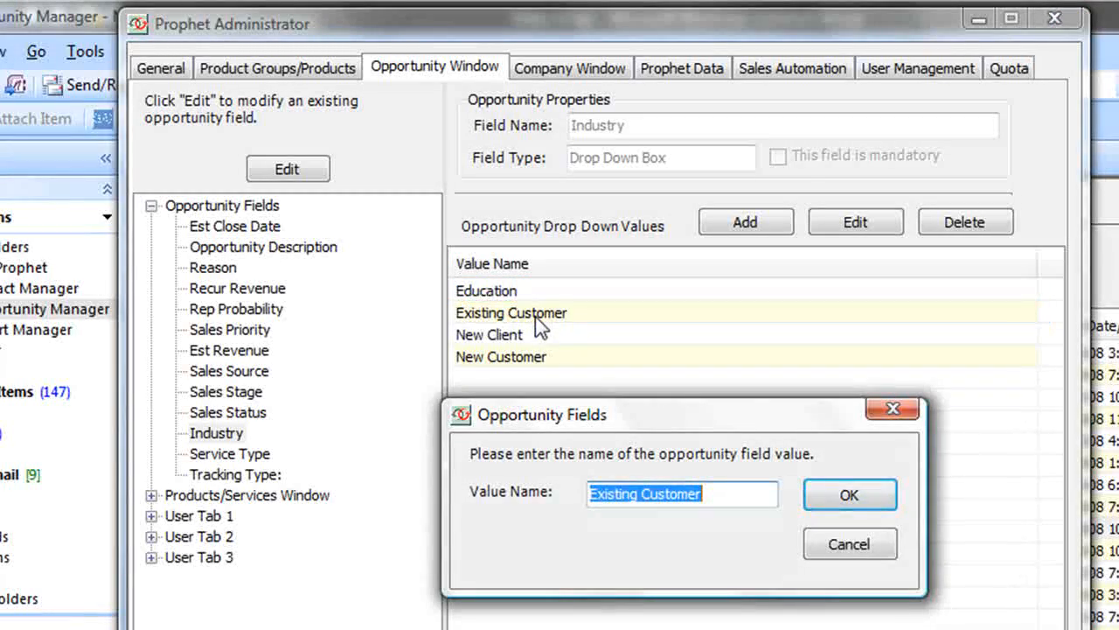
{"action": "type", "text": "Fin"}
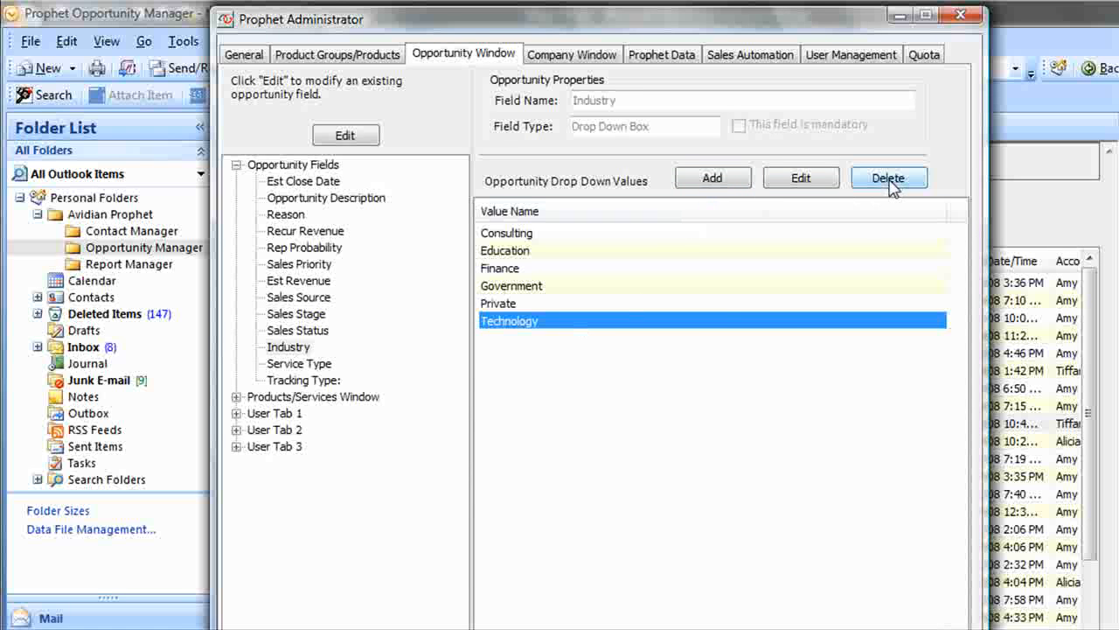
Step: Delete the value Fax from the Sales Source field
{"action": "left_click", "coordinate": [319, 298]}
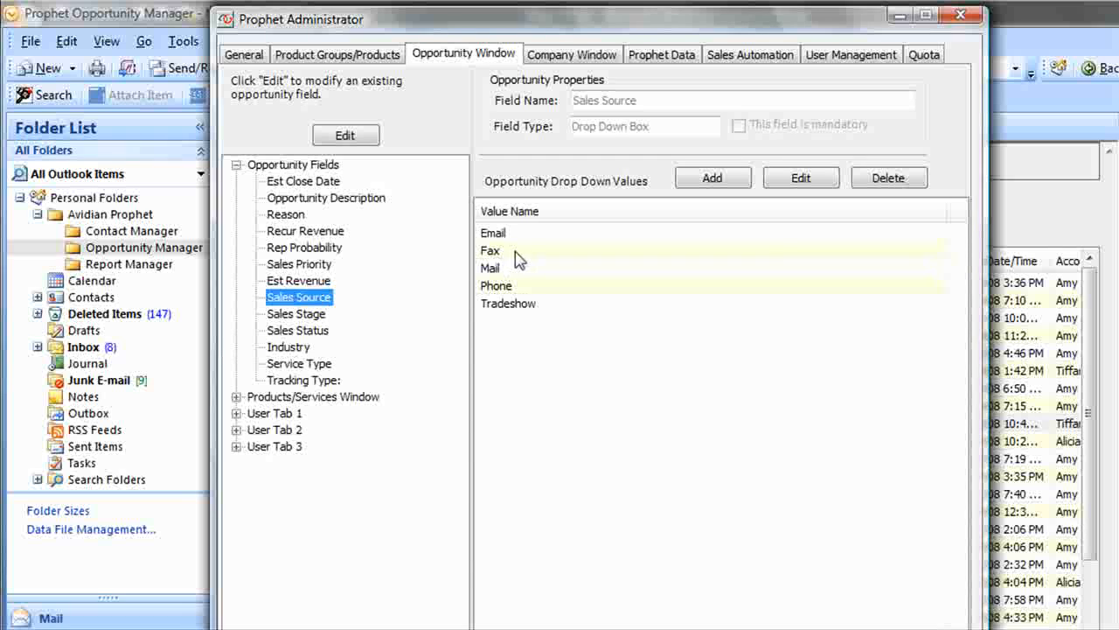
{"action": "left_click", "coordinate": [516, 251]}
{"action": "left_click", "coordinate": [889, 178]}
{"action": "left_click", "coordinate": [639, 477]}
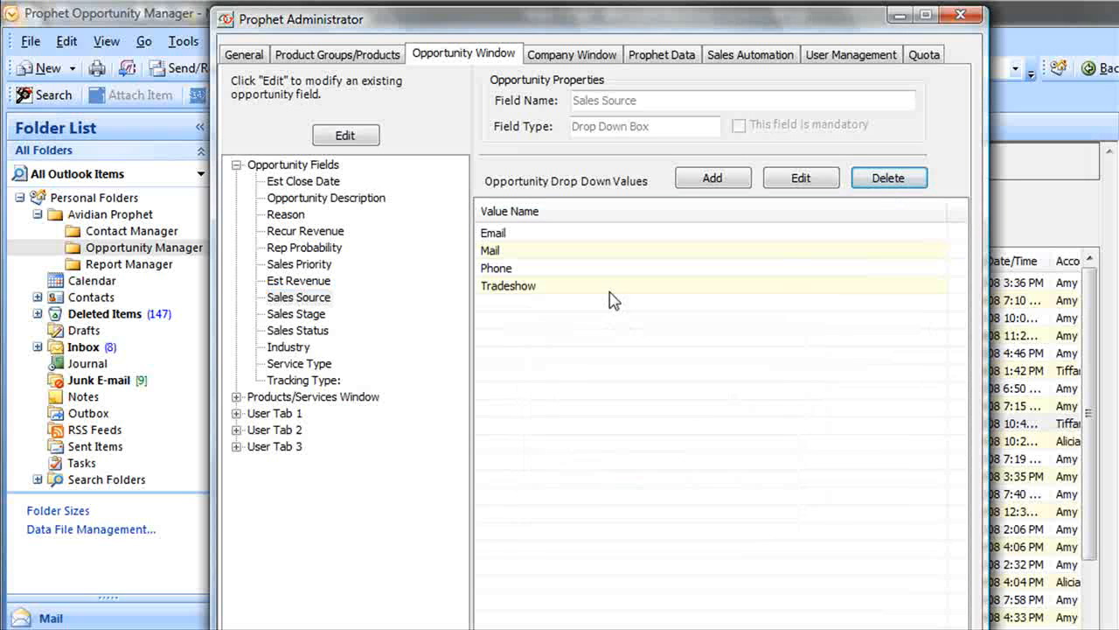
Step: Rename the Service Type opportunity field as Region
{"action": "double_click", "coordinate": [317, 365]}
{"action": "type", "text": "Regi"}
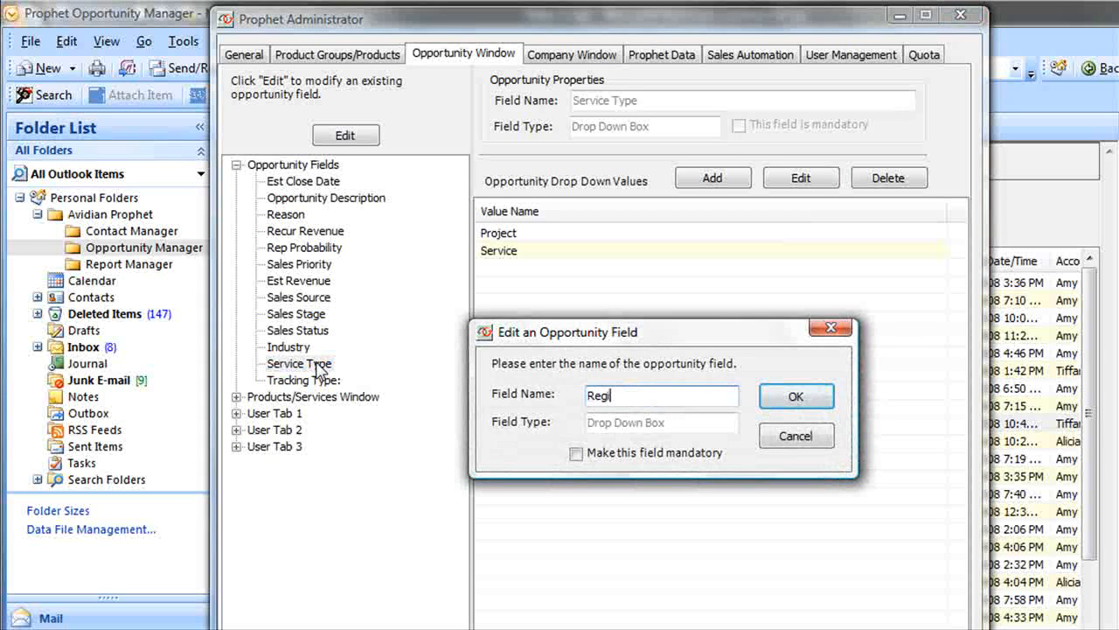
{"action": "type", "text": "on"}
{"action": "key", "text": "Return"}
Step: Rename the Region field's values Project and Service as North and East
{"action": "double_click", "coordinate": [492, 233]}
{"action": "type", "text": "North"}
{"action": "key", "text": "Return"}
{"action": "double_click", "coordinate": [501, 251]}
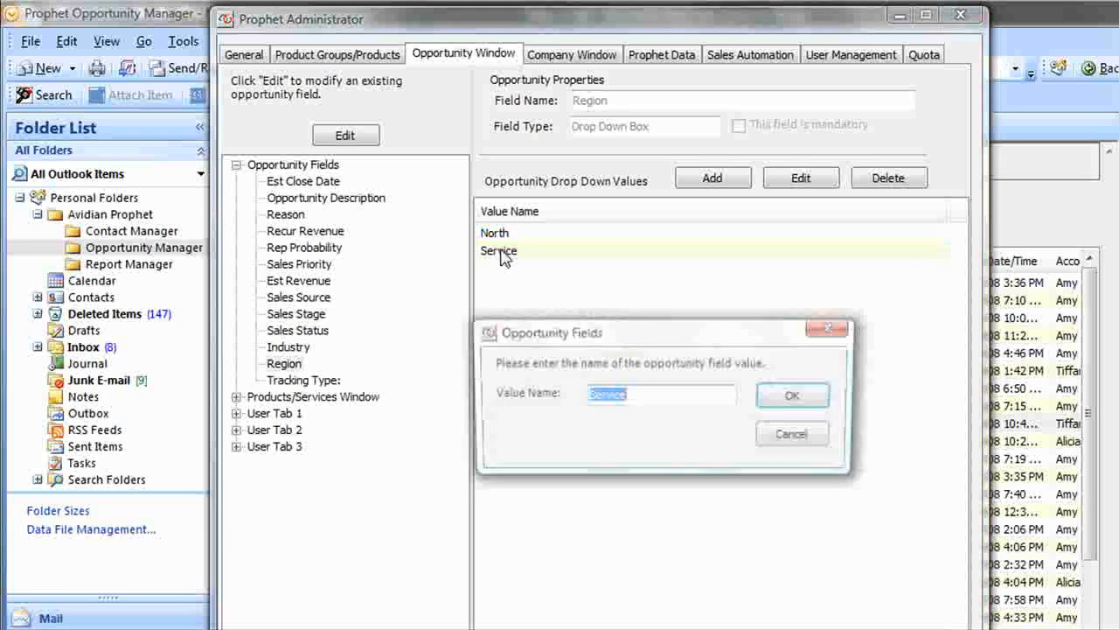
{"action": "type", "text": "Esst"}
{"action": "key", "text": "Return"}
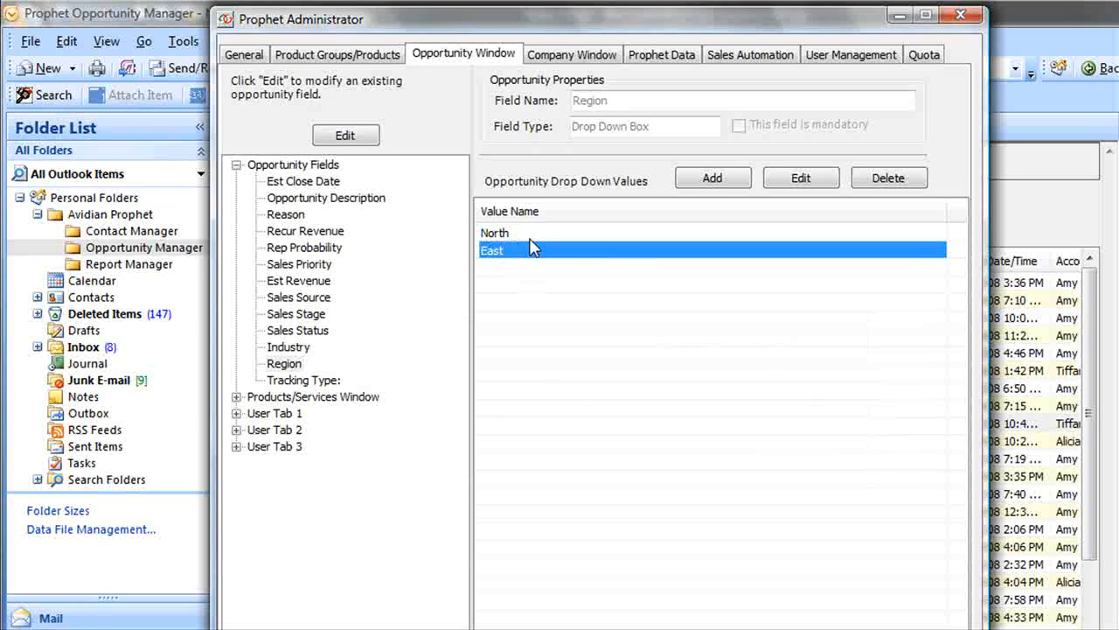
Step: Add the drop-down values West and South to the Region field
{"action": "left_click", "coordinate": [747, 186]}
{"action": "type", "text": "West"}
{"action": "key", "text": "Return"}
{"action": "left_click", "coordinate": [740, 187]}
{"action": "type", "text": "South"}
{"action": "key", "text": "Return"}
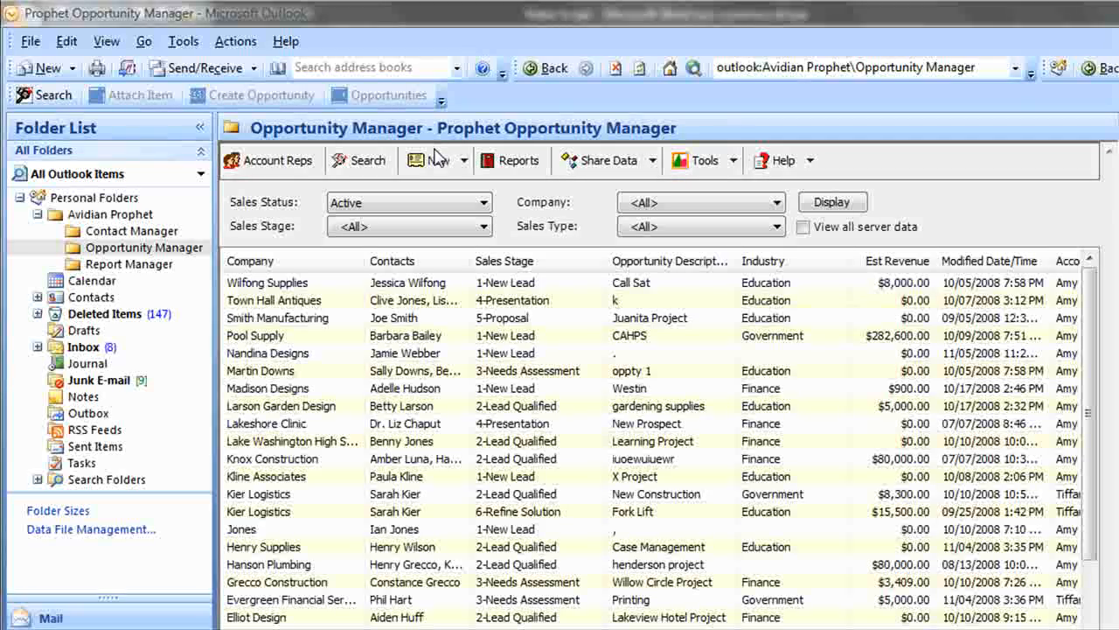
Step: Start a new opportunity, check the Sales Stage options and set Industry to Government
{"action": "left_click", "coordinate": [435, 163]}
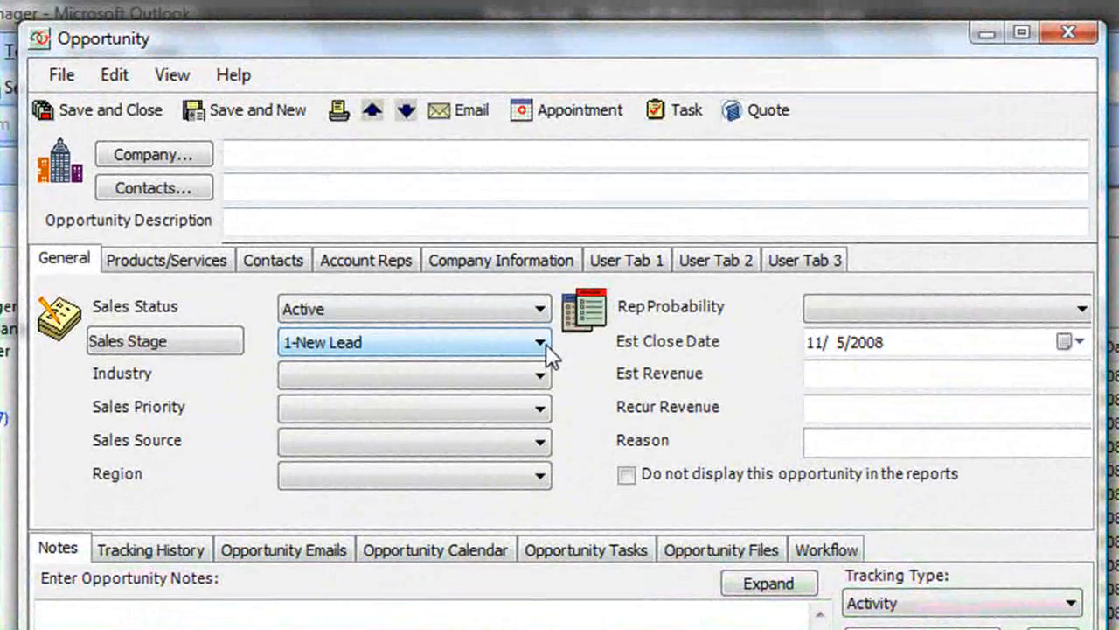
{"action": "left_click", "coordinate": [541, 342]}
{"action": "left_click", "coordinate": [385, 368]}
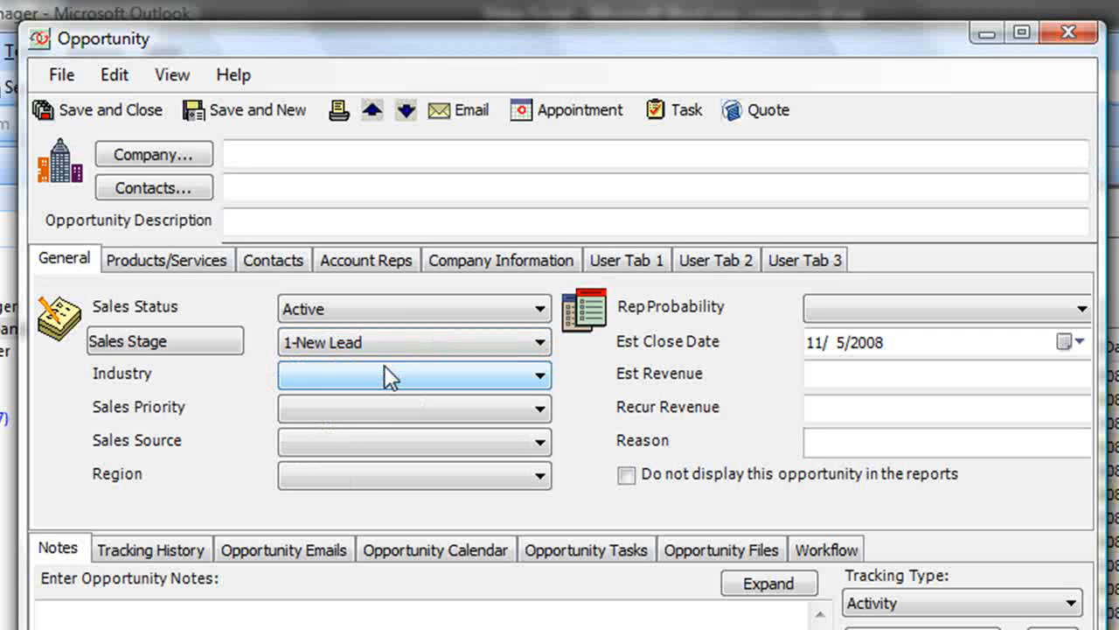
{"action": "left_click", "coordinate": [540, 379]}
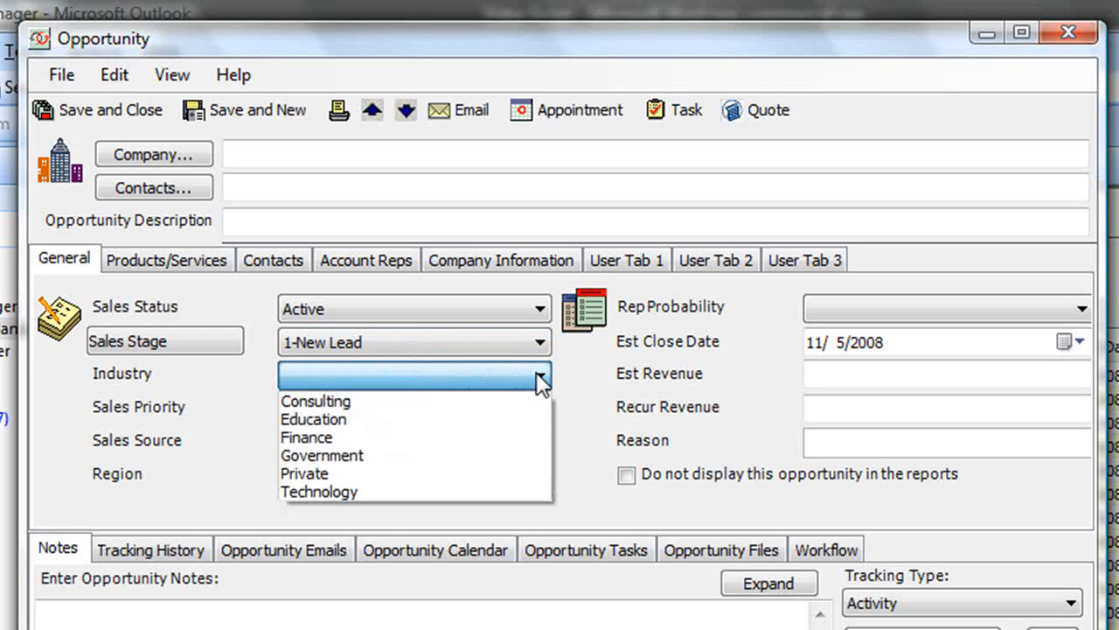
{"action": "left_click", "coordinate": [446, 457]}
Step: Try Tradeshow as the Sales Source and North as the Region, and close the new opportunity without saving
{"action": "left_click", "coordinate": [439, 437]}
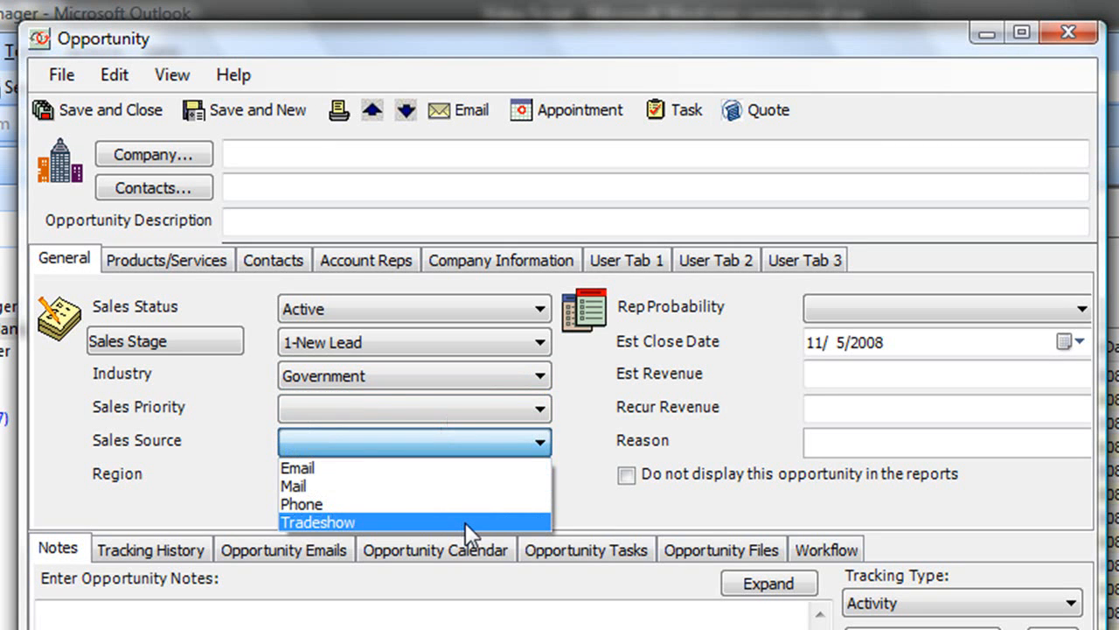
{"action": "left_click", "coordinate": [465, 522]}
{"action": "left_click", "coordinate": [460, 477]}
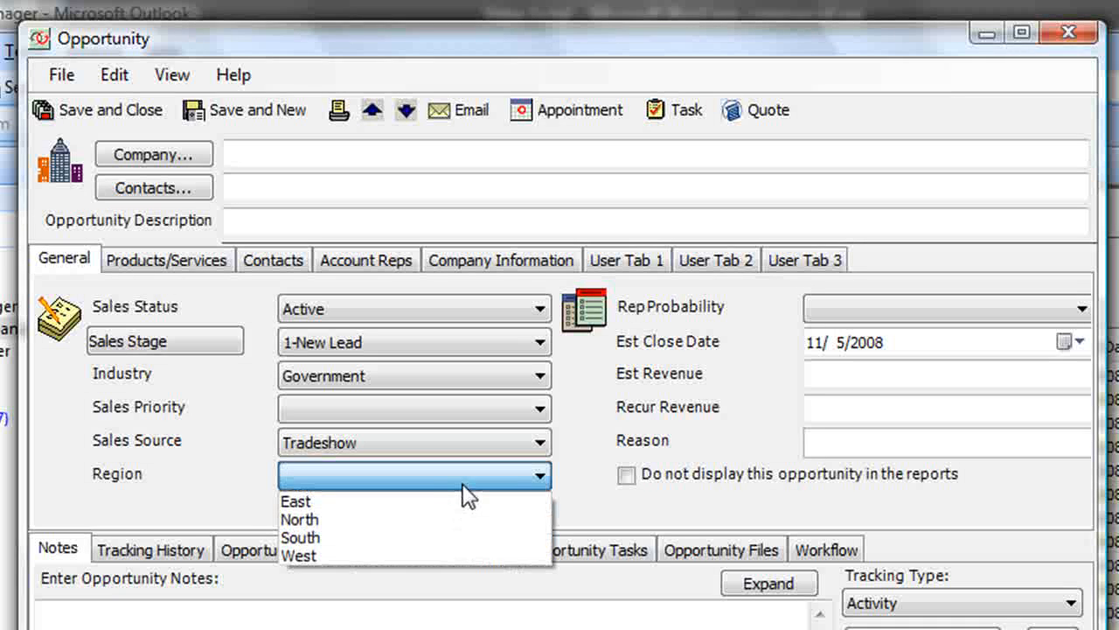
{"action": "left_click", "coordinate": [395, 519]}
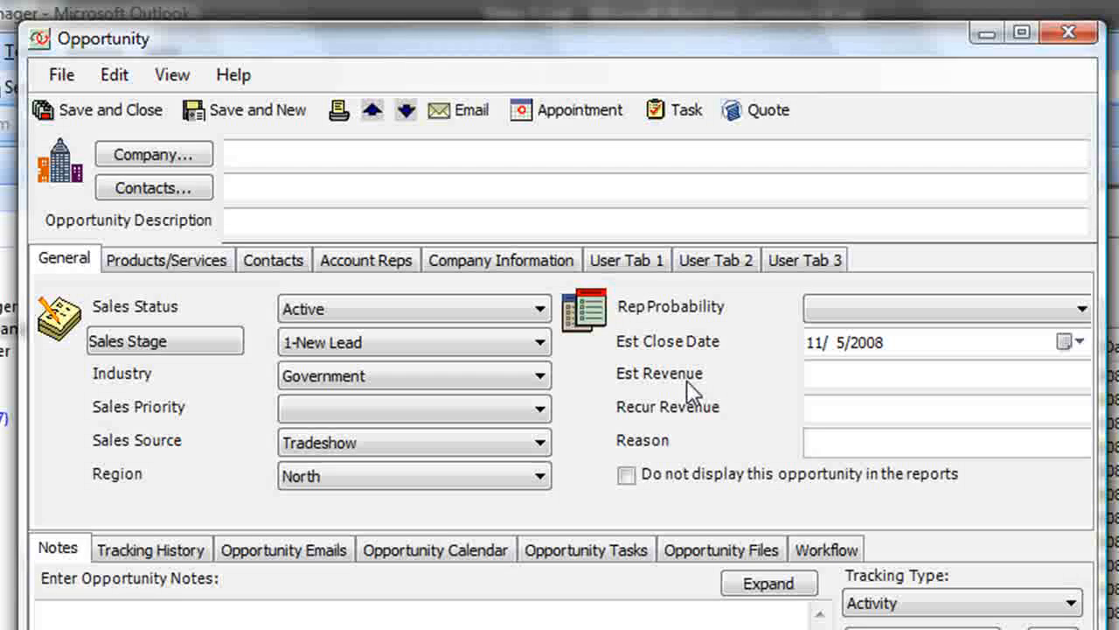
{"action": "left_click", "coordinate": [1068, 32]}
{"action": "left_click", "coordinate": [686, 623]}
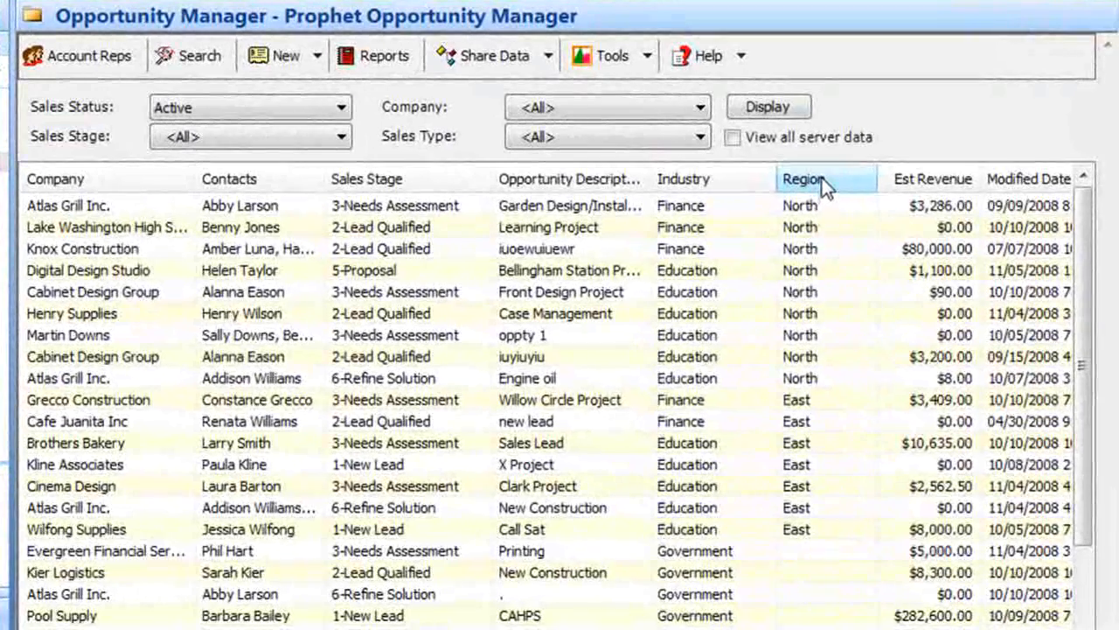
Step: Sort the opportunity list by Industry and view the field values of the Clark Project opportunity
{"action": "left_click", "coordinate": [712, 179]}
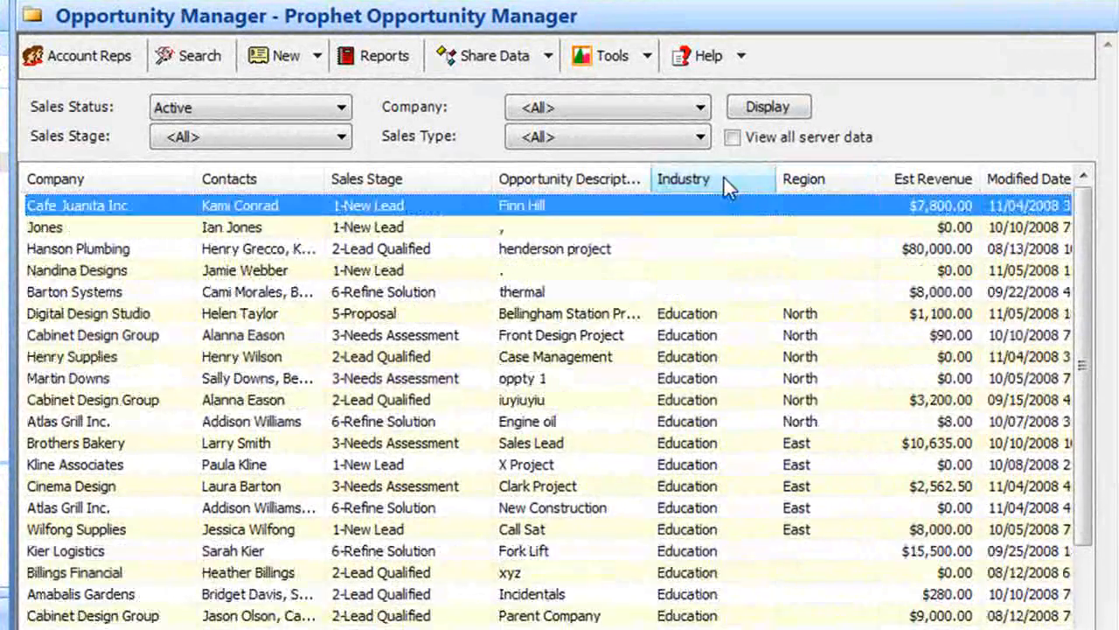
{"action": "scroll", "coordinate": [713, 339], "scroll_direction": "down", "scroll_amount": 2}
{"action": "scroll", "coordinate": [714, 335], "scroll_direction": "down", "scroll_amount": 2}
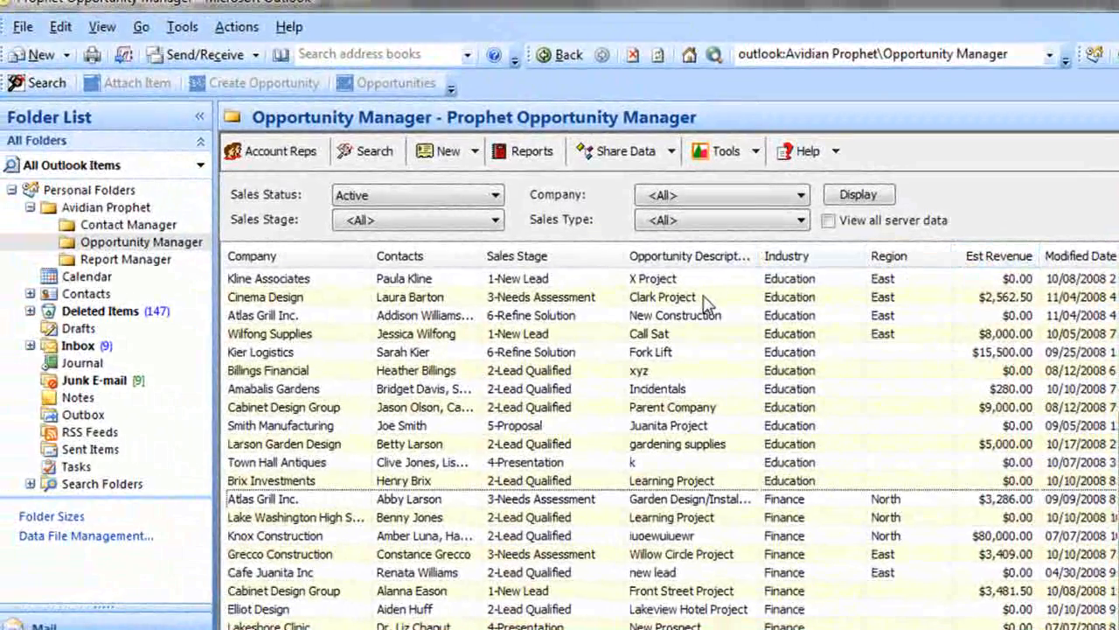
{"action": "double_click", "coordinate": [706, 301]}
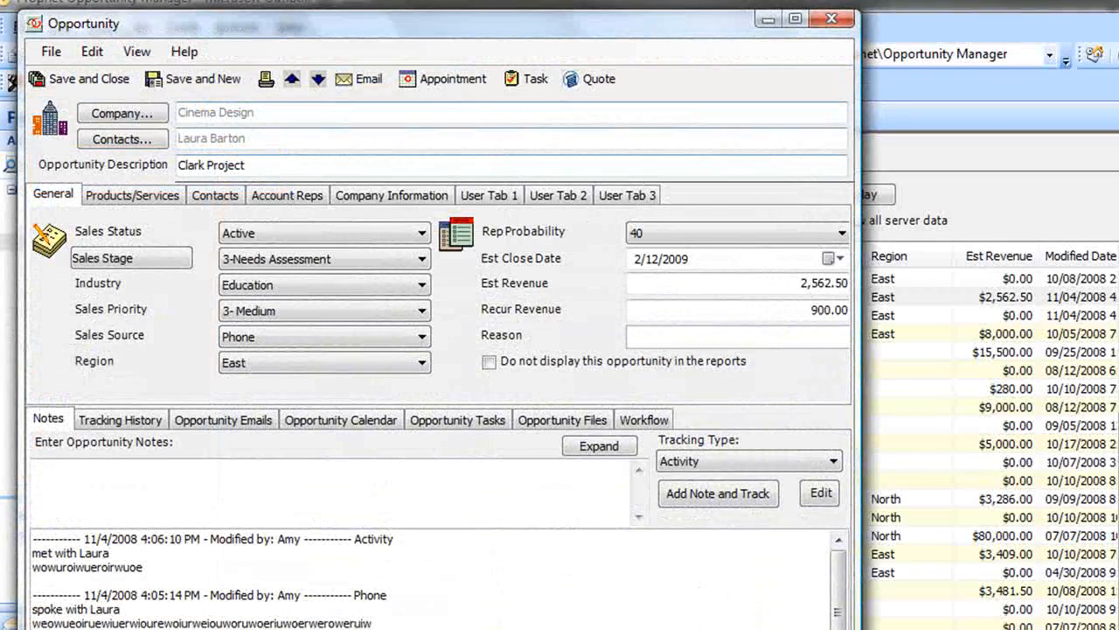
{"action": "left_click", "coordinate": [831, 17]}
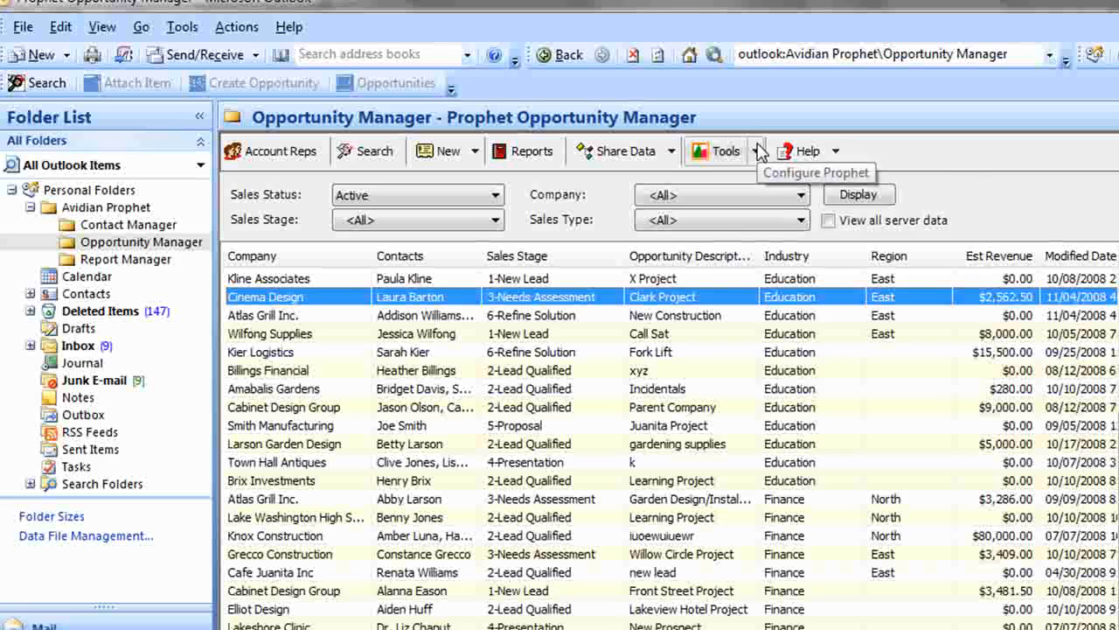
Step: In the opportunity window configuration, rename the Opportunity Description field as Project Name, keeping the field type Text Box
{"action": "left_click", "coordinate": [757, 152]}
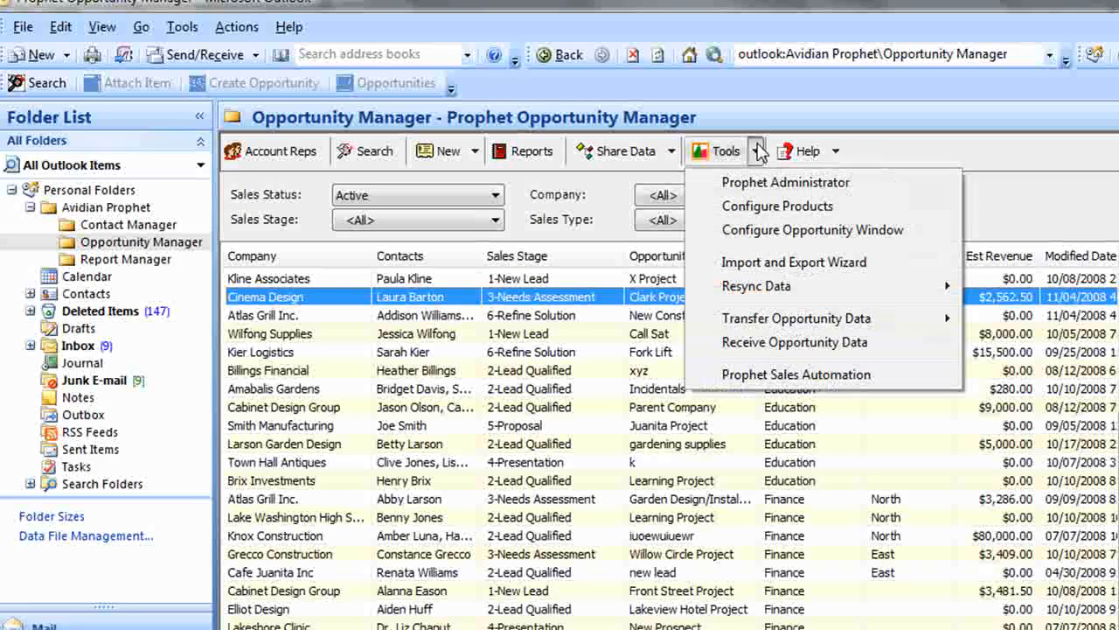
{"action": "left_click", "coordinate": [778, 232]}
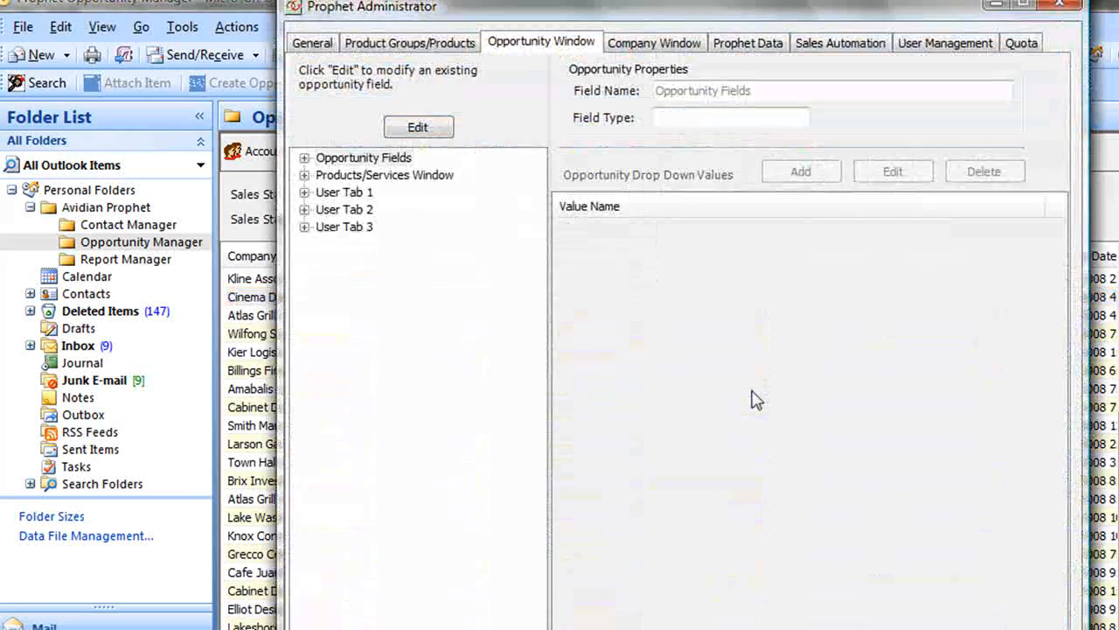
{"action": "left_click", "coordinate": [304, 158]}
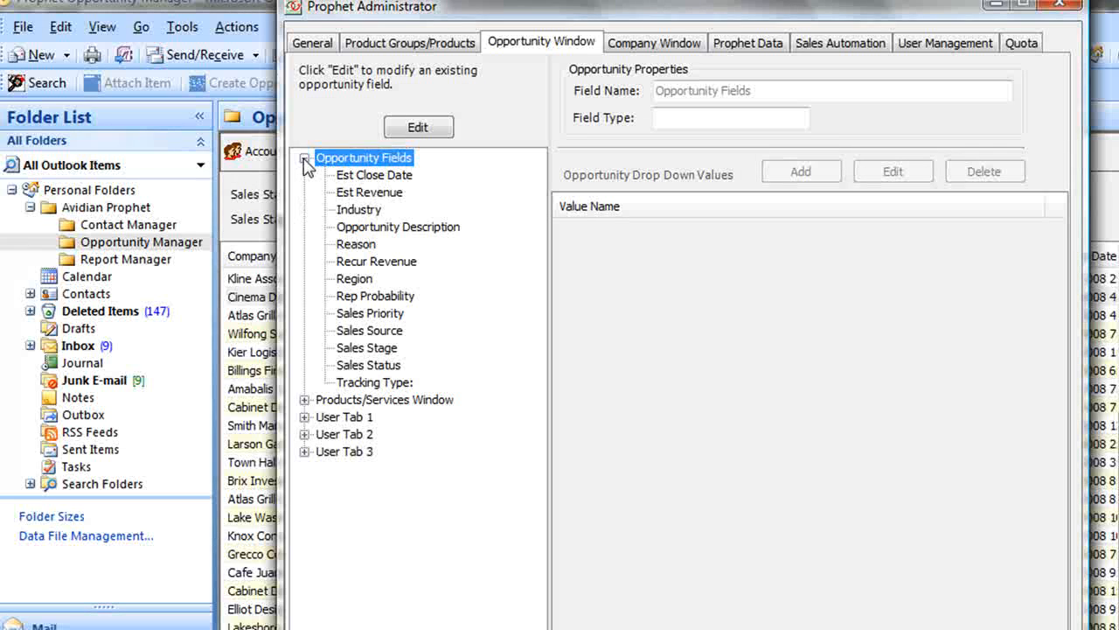
{"action": "left_click", "coordinate": [420, 227]}
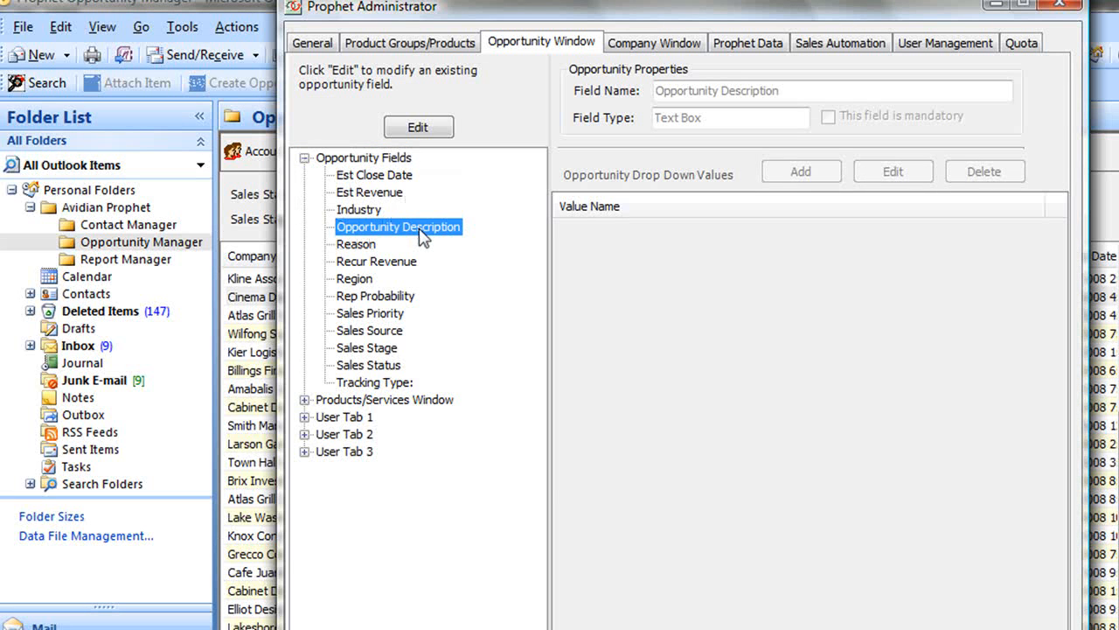
{"action": "double_click", "coordinate": [420, 229]}
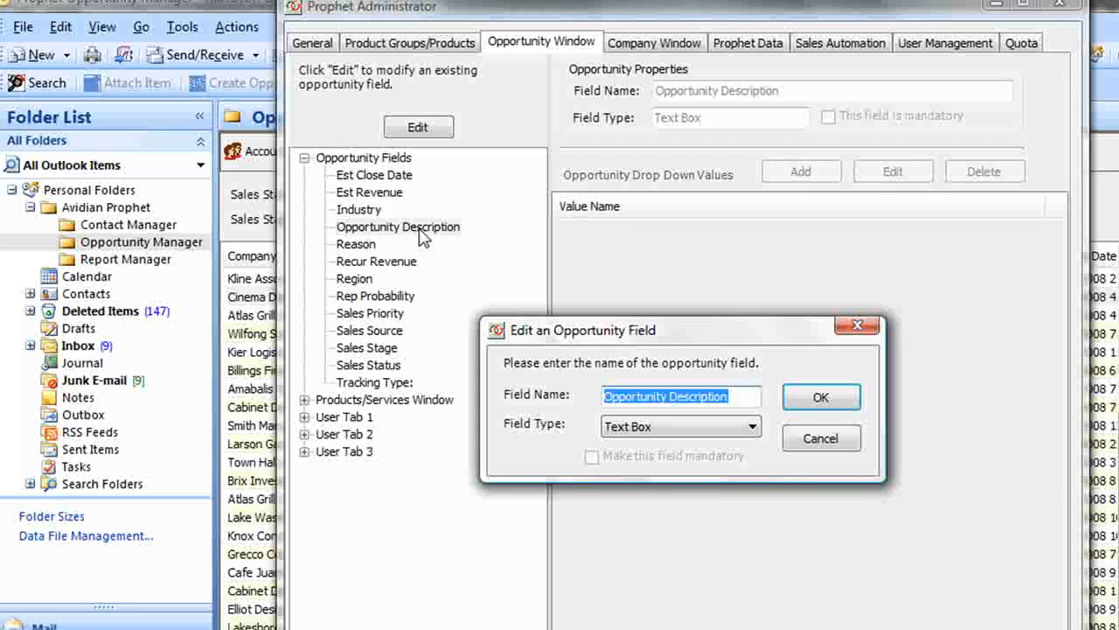
{"action": "type", "text": "Project Name"}
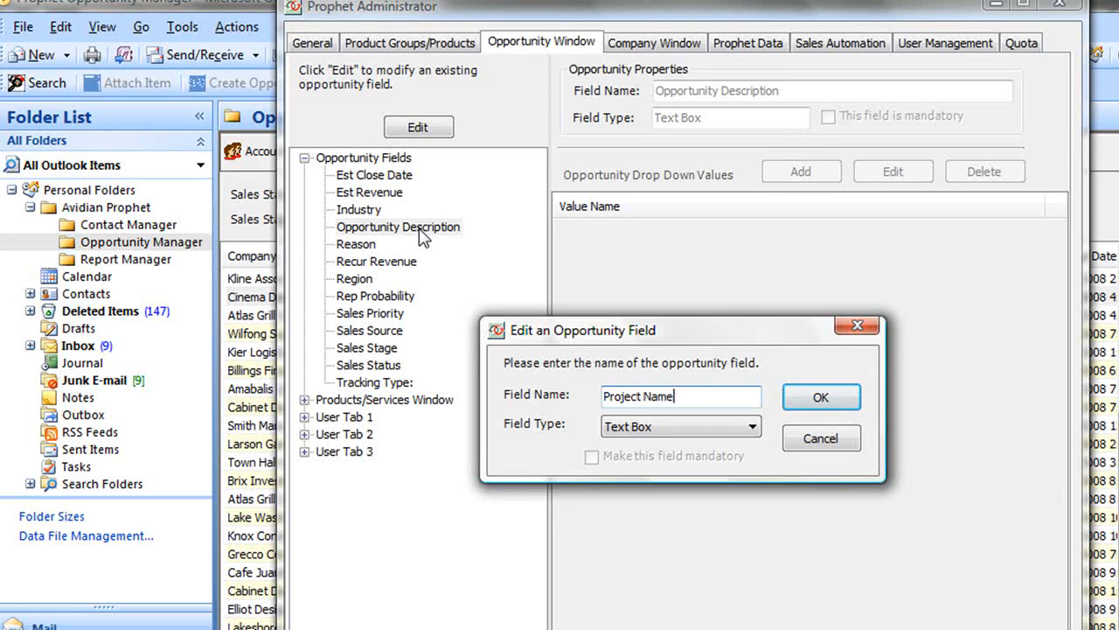
{"action": "left_click", "coordinate": [752, 426]}
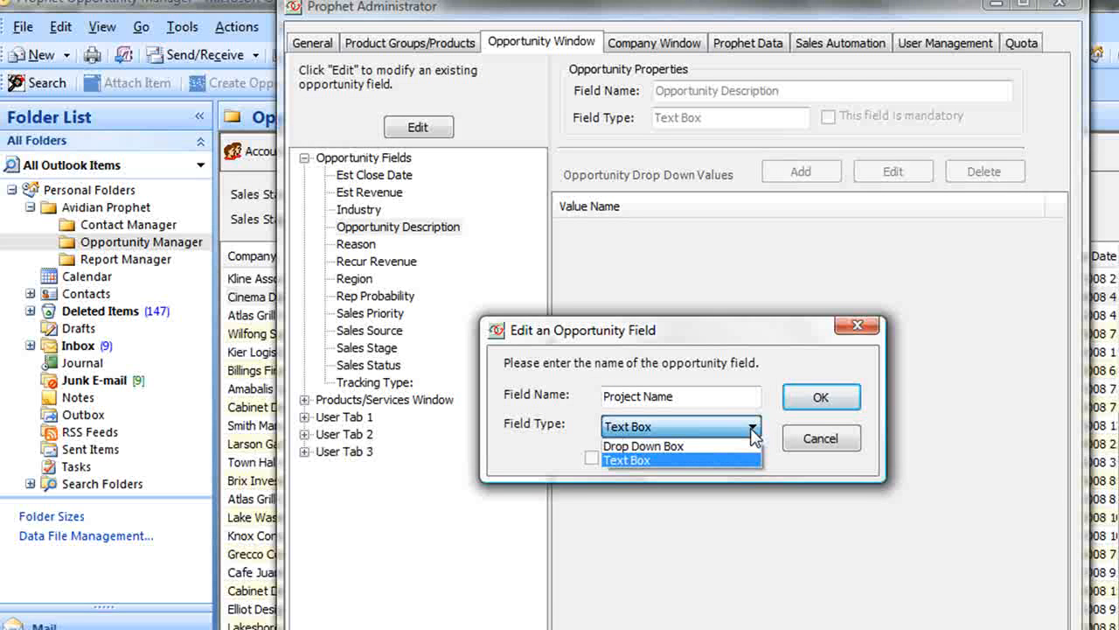
{"action": "left_click", "coordinate": [752, 428]}
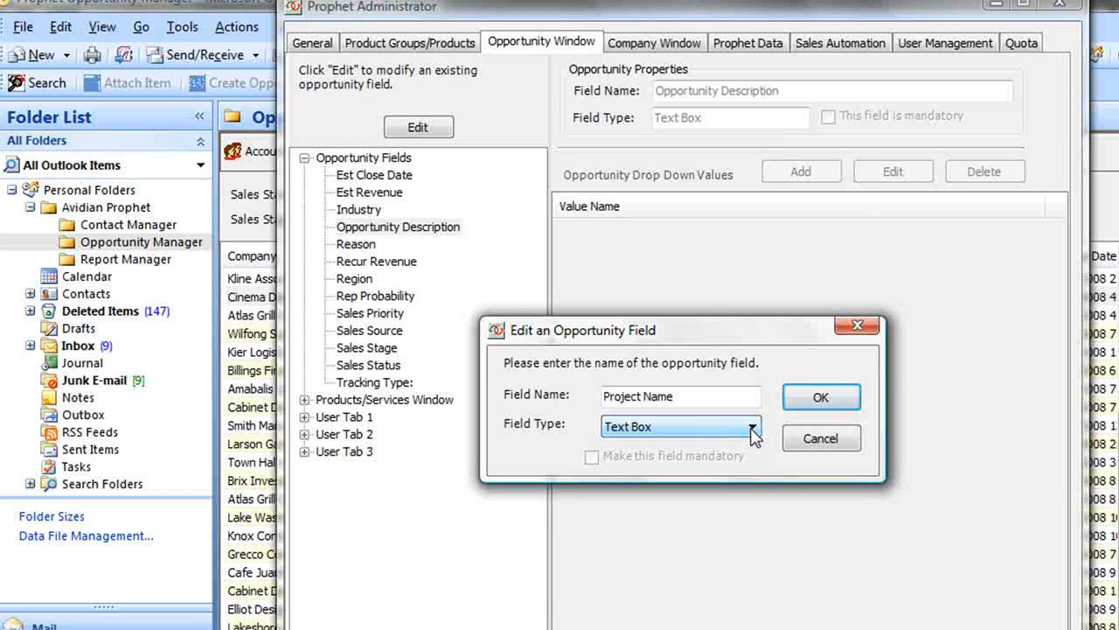
{"action": "left_click", "coordinate": [819, 402]}
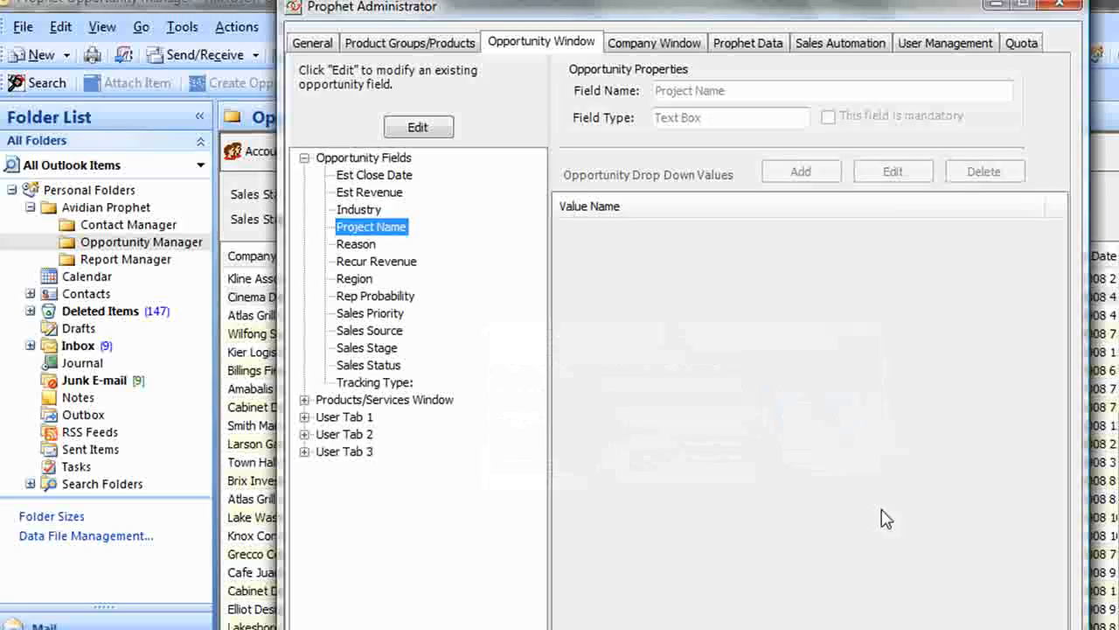
{"action": "left_click", "coordinate": [940, 629]}
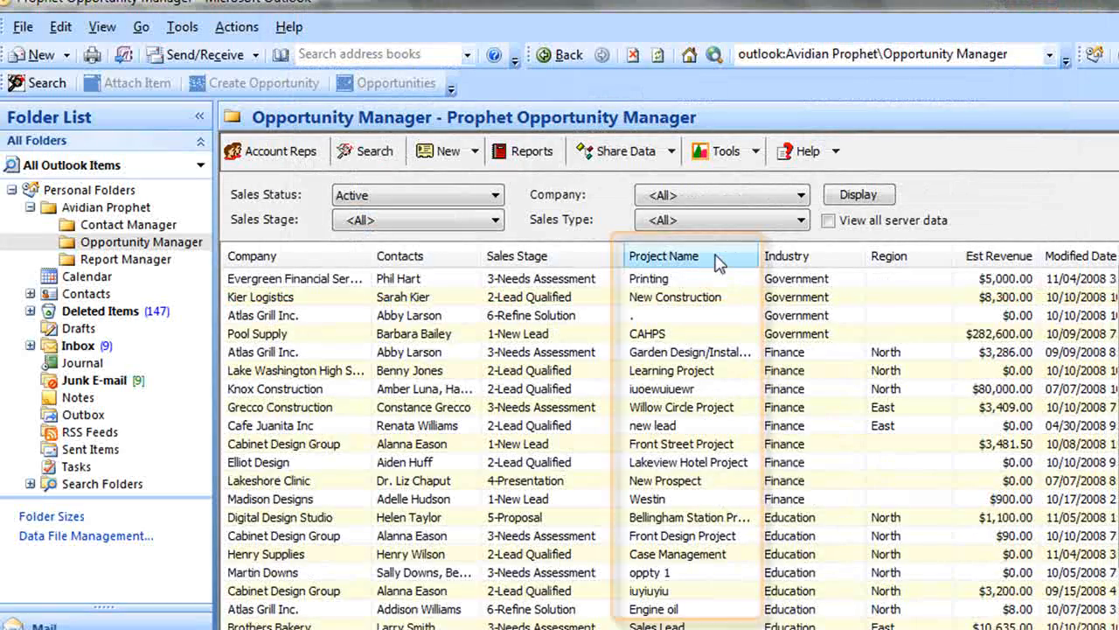
Step: Sort the opportunity list by Project Name and open the Front Design Project opportunity
{"action": "left_click", "coordinate": [717, 257]}
{"action": "scroll", "coordinate": [700, 362], "scroll_direction": "down", "scroll_amount": 3}
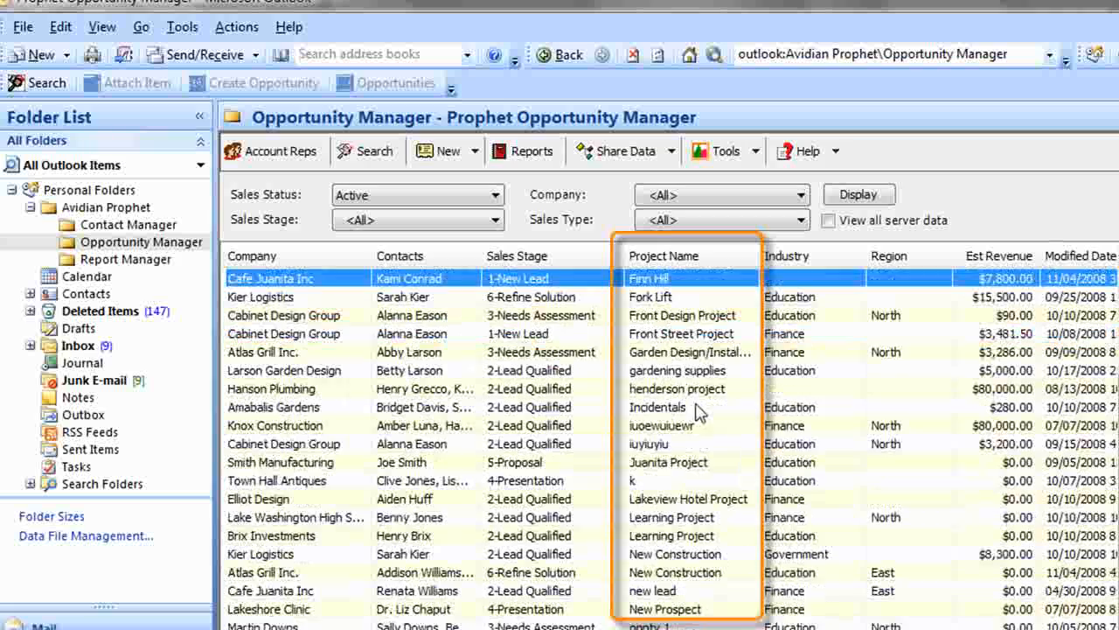
{"action": "left_click", "coordinate": [697, 316]}
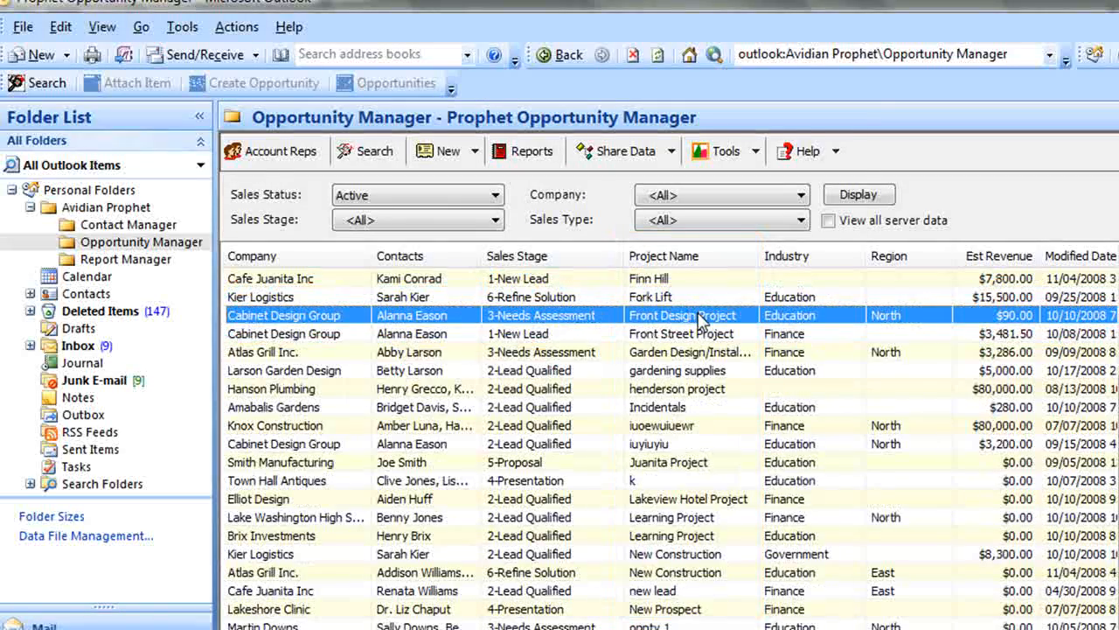
{"action": "double_click", "coordinate": [697, 316]}
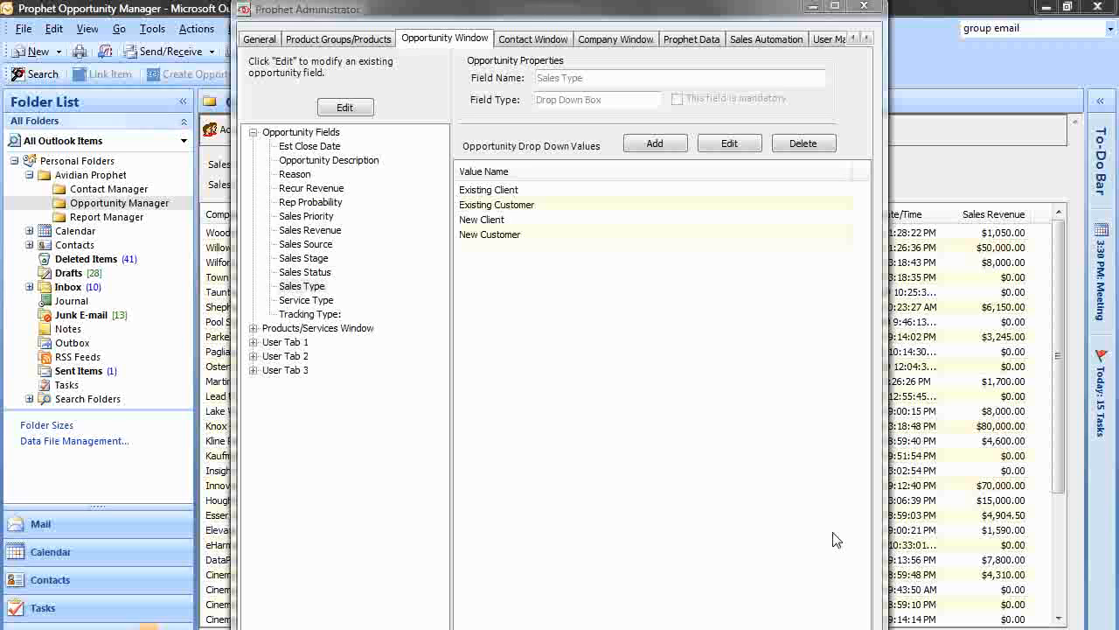
Step: Review the Sales Type field's drop-down values and select the Sales Stage field in the opportunity window configuration
{"action": "left_click_drag", "start_coordinate": [522, 195], "coordinate": [513, 241]}
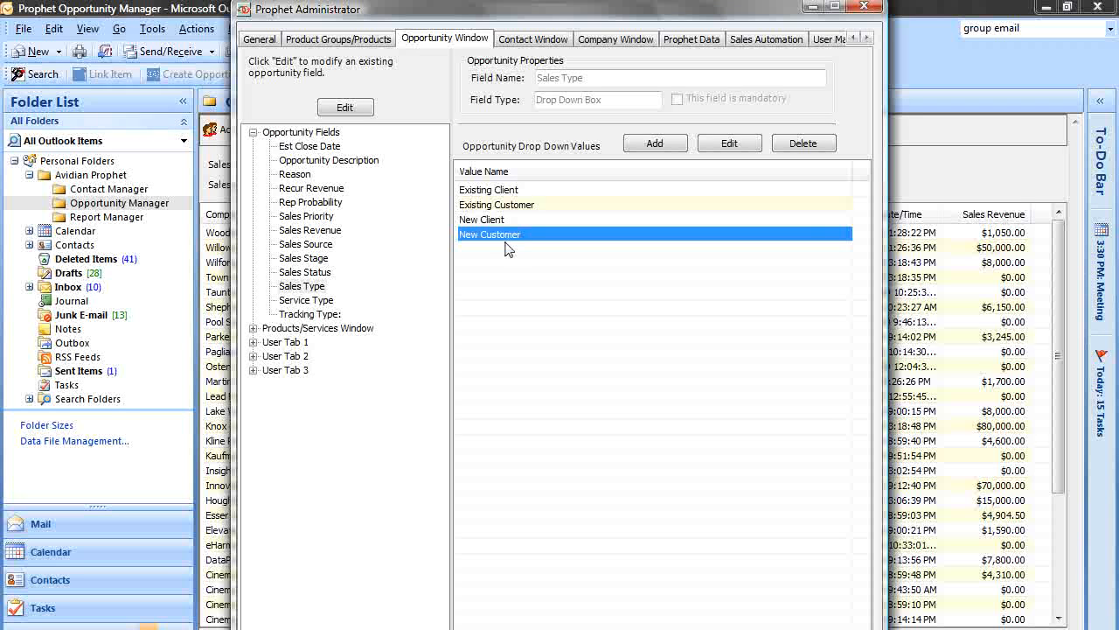
{"action": "left_click", "coordinate": [320, 258]}
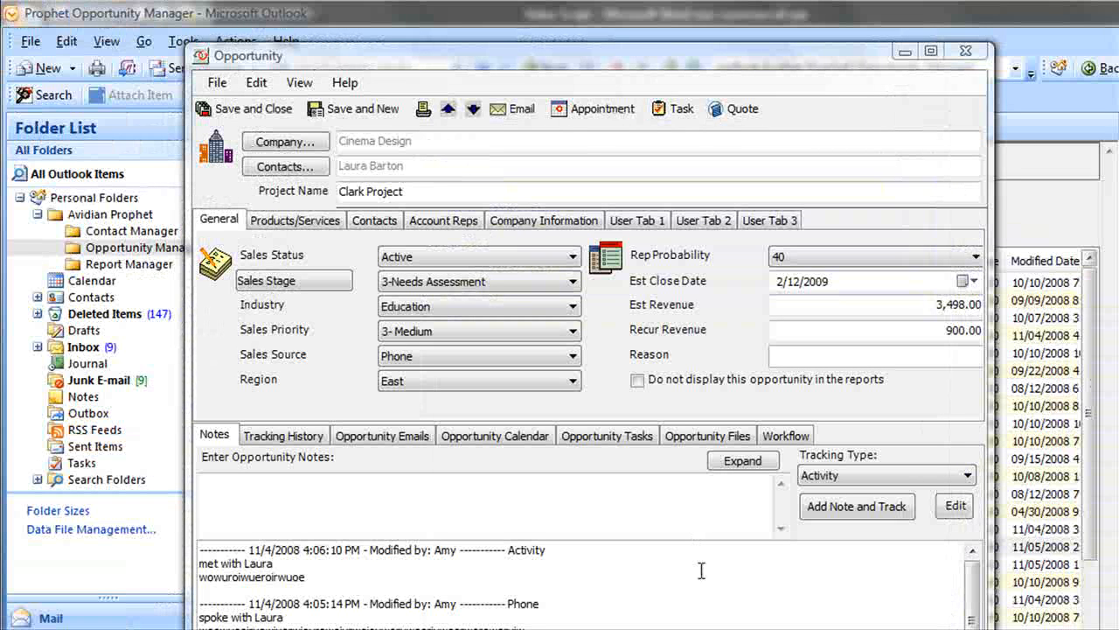
Step: Examine the Sales Status options of the Clark Project opportunity, keeping Active selected
{"action": "left_click", "coordinate": [574, 257]}
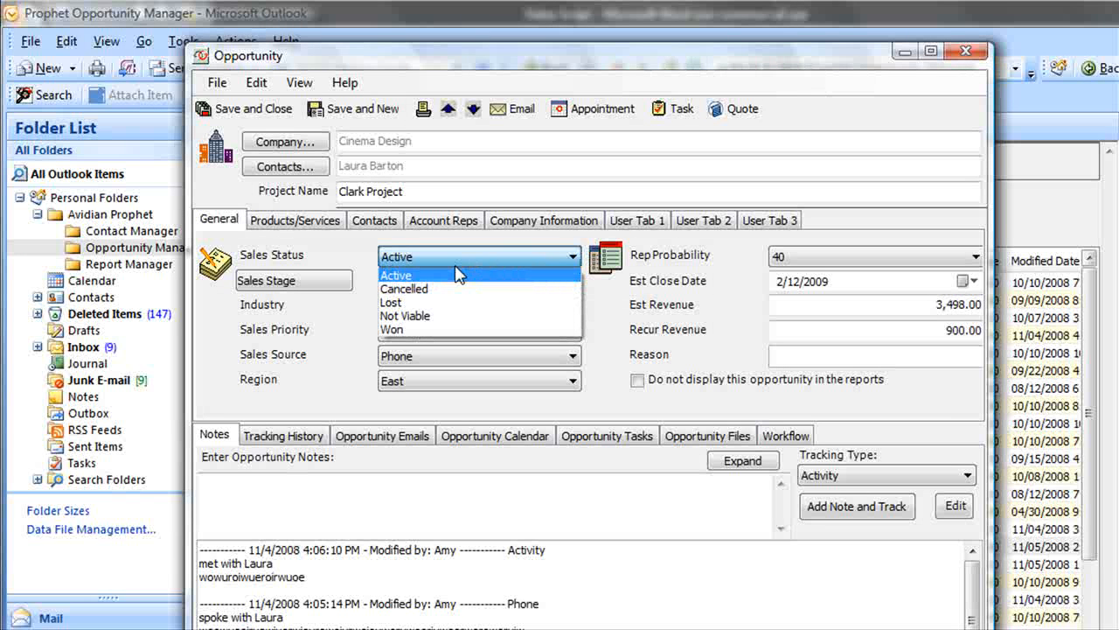
{"action": "left_click", "coordinate": [395, 278]}
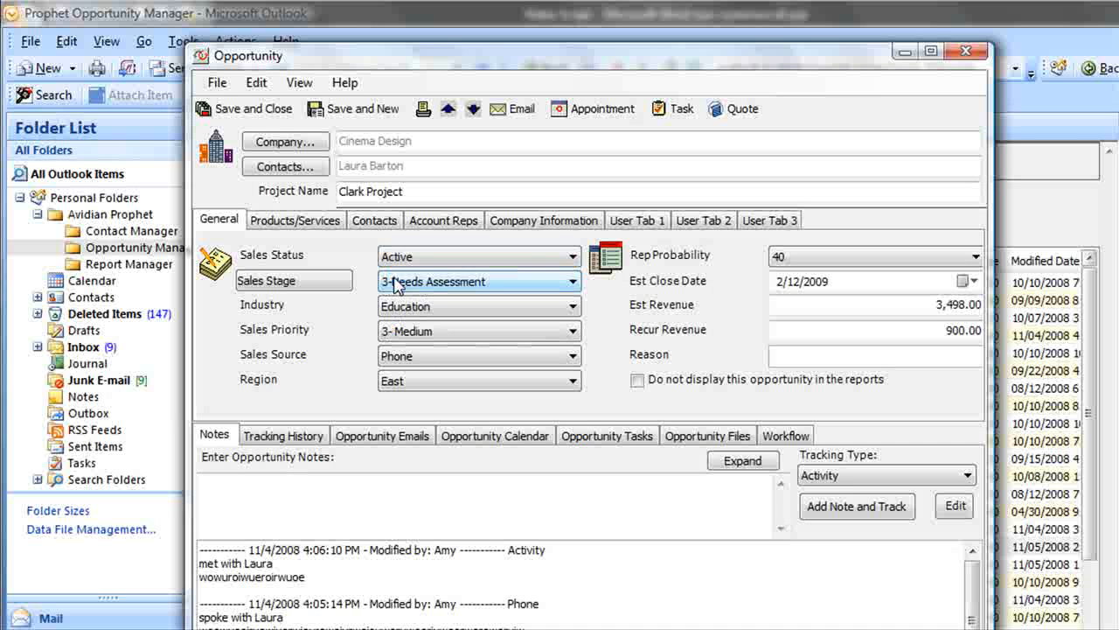